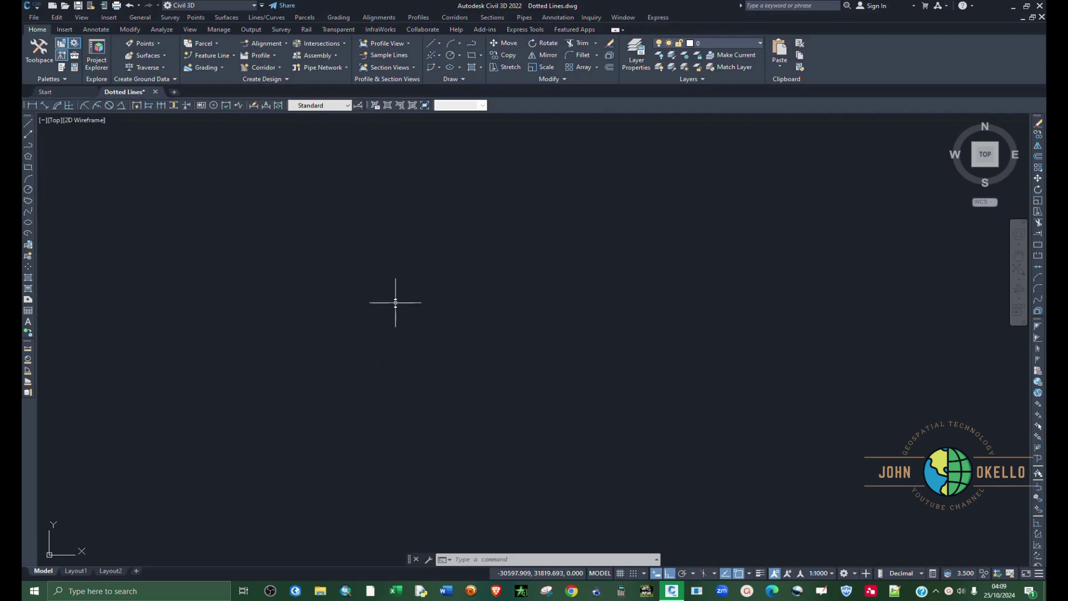
Draw a horizontal line with the L command, then select and erase it.
text(L)
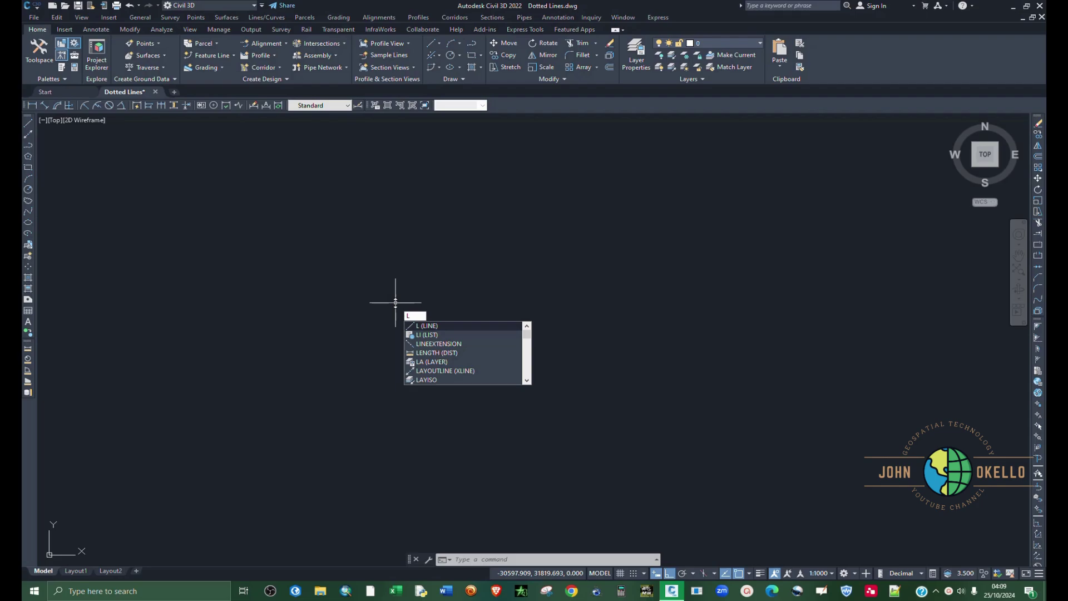
key(Return)
click(306, 303)
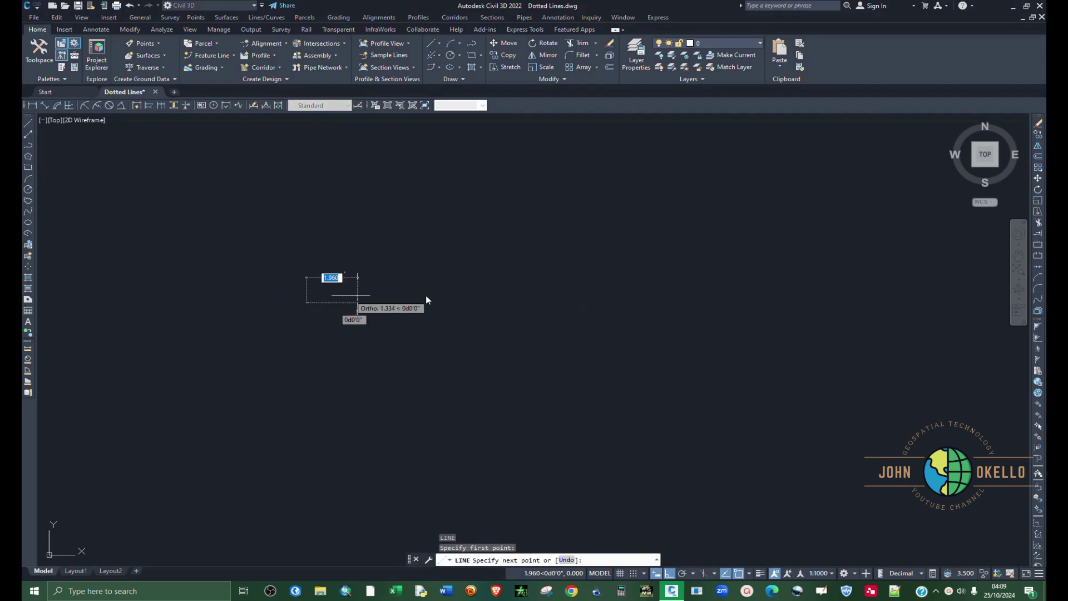
click(708, 303)
key(Return)
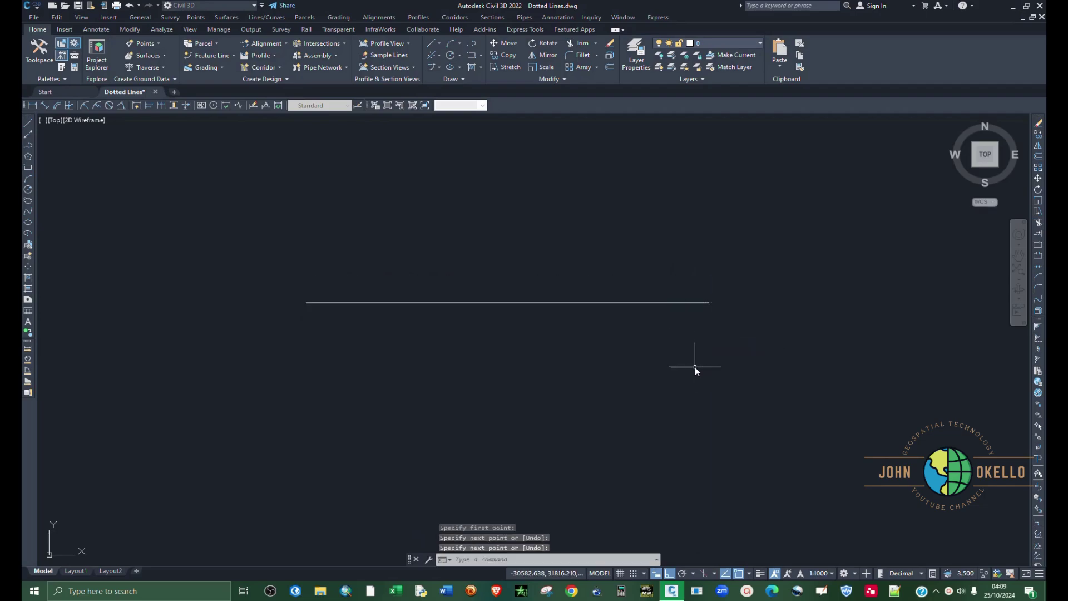
click(529, 330)
click(482, 284)
key(Delete)
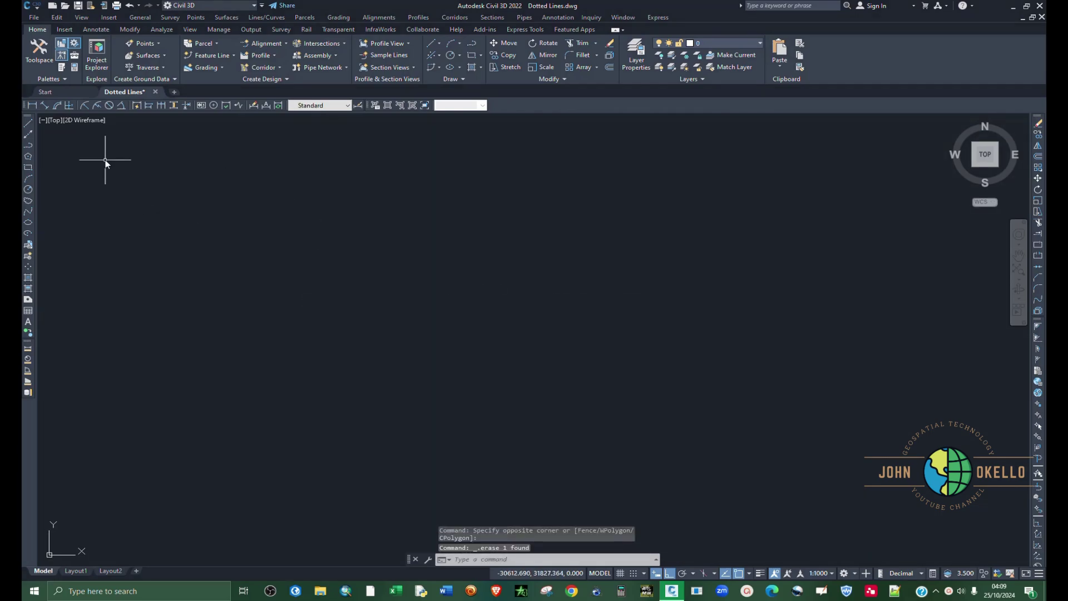
Redraw the horizontal line across the middle using Draw > Line.
click(439, 45)
click(445, 60)
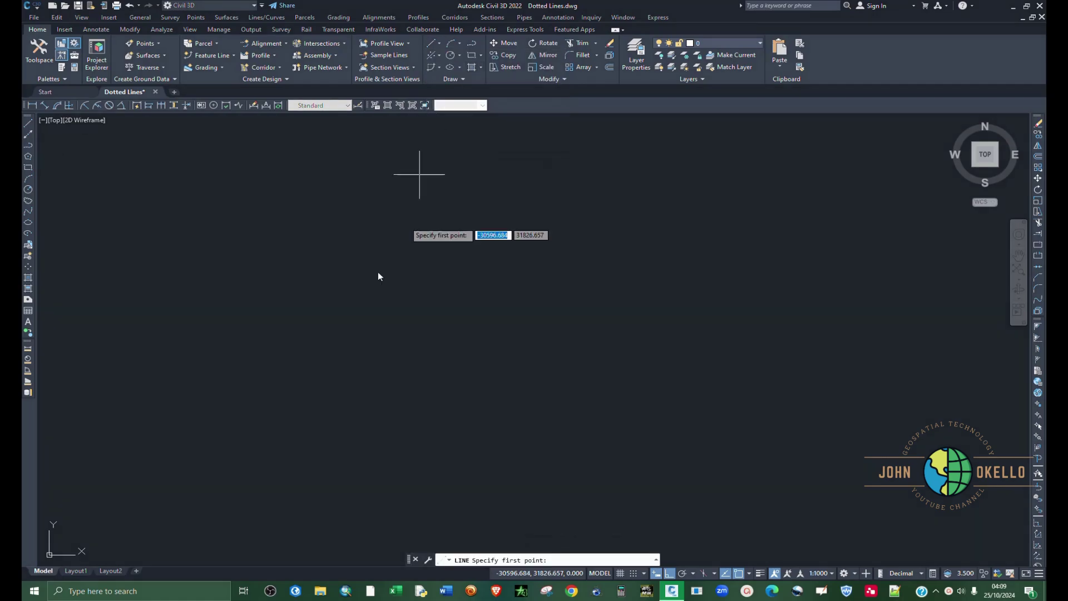
click(325, 303)
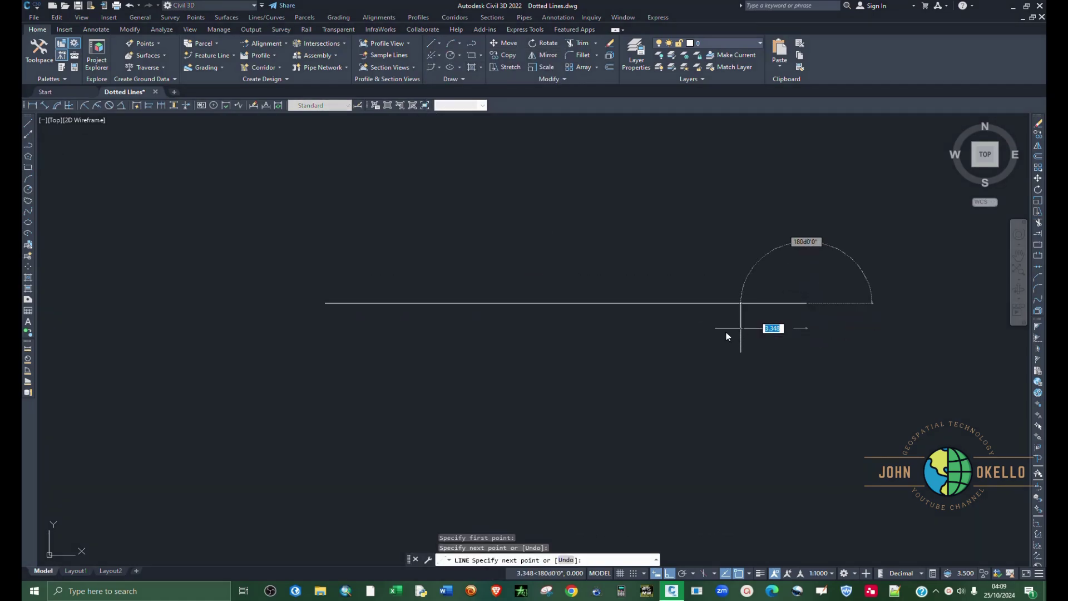
key(Return)
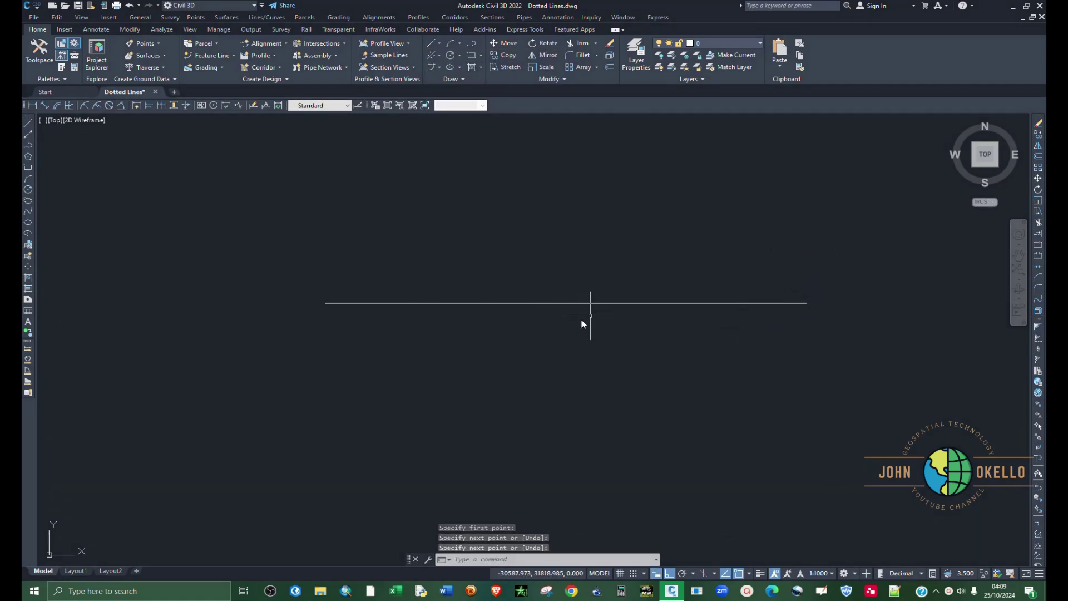
Select the horizontal line and show its properties, reopening the palette with PROP.
click(626, 335)
click(548, 268)
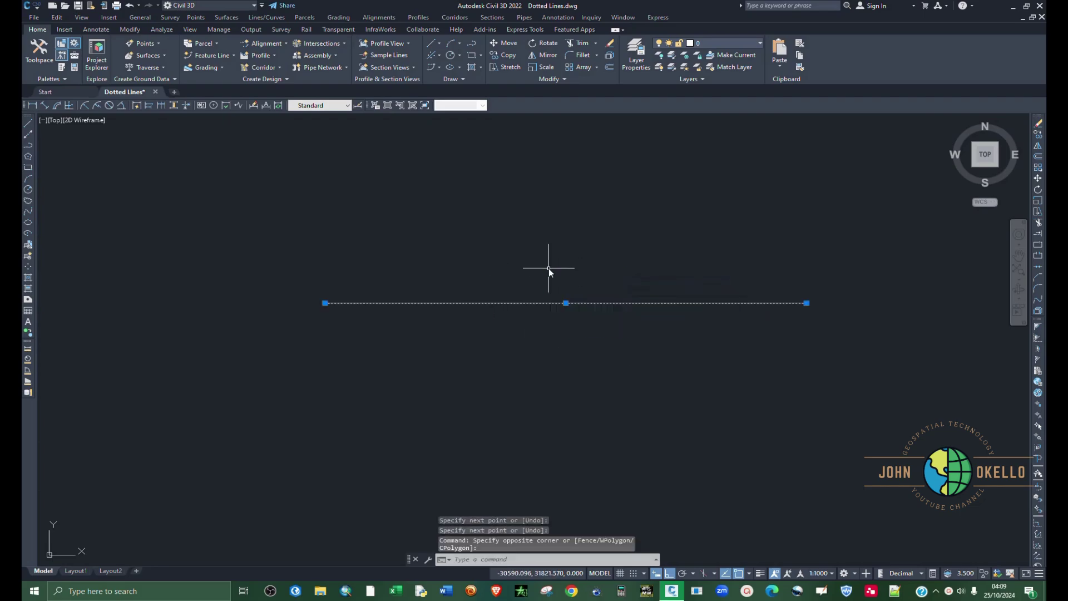
right_click(385, 350)
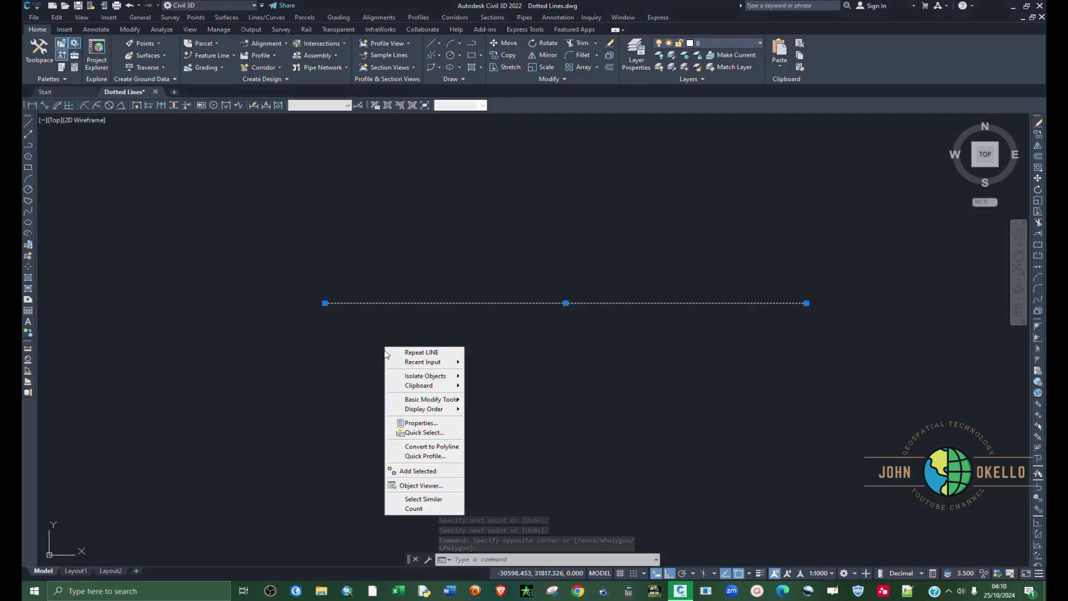
click(421, 423)
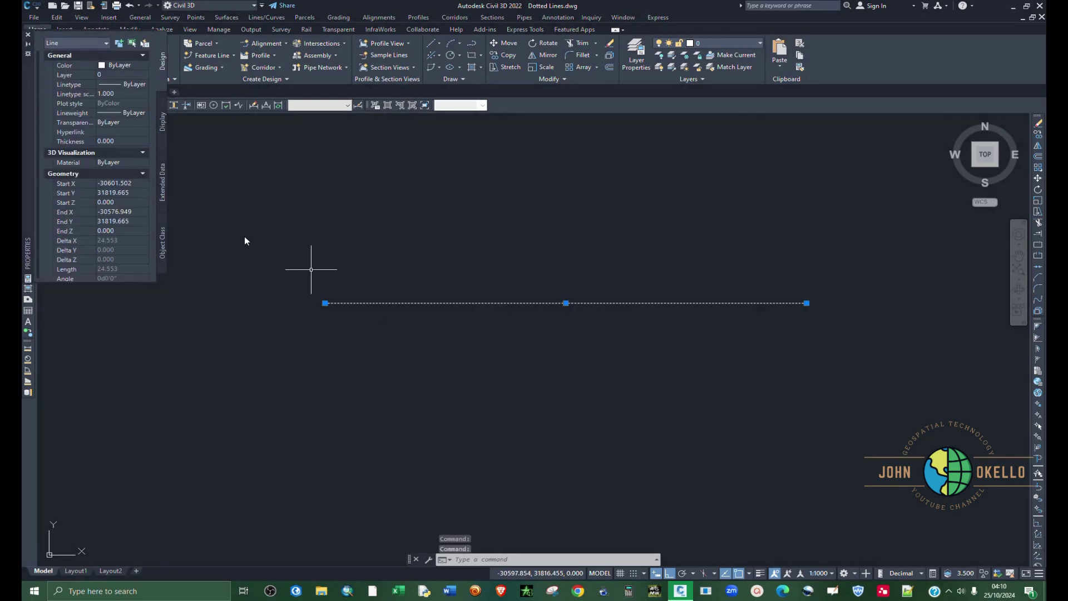
click(28, 34)
text(PROPERTIES)
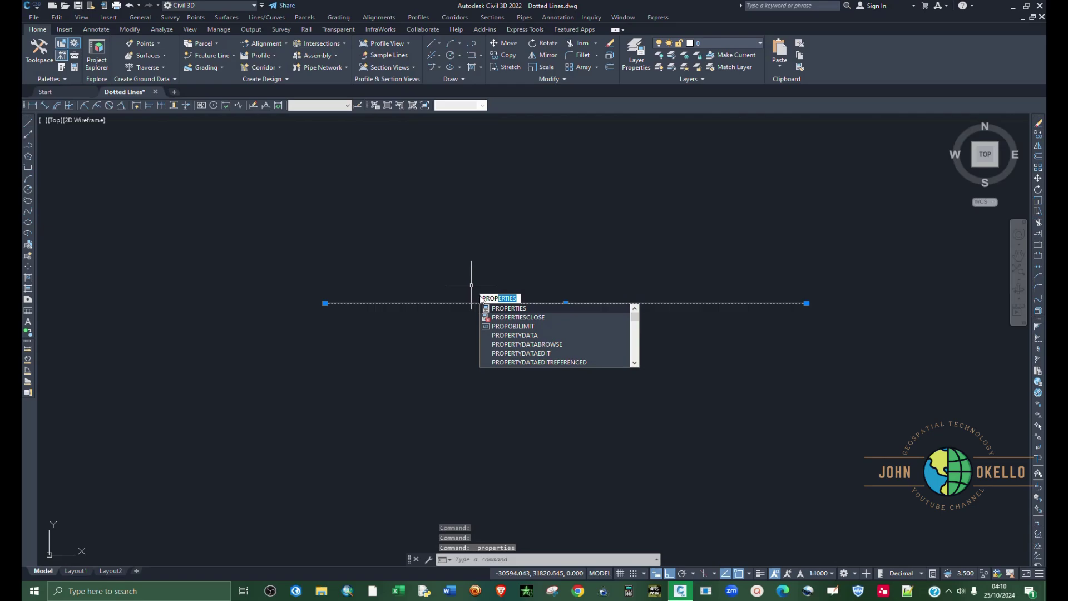
click(499, 309)
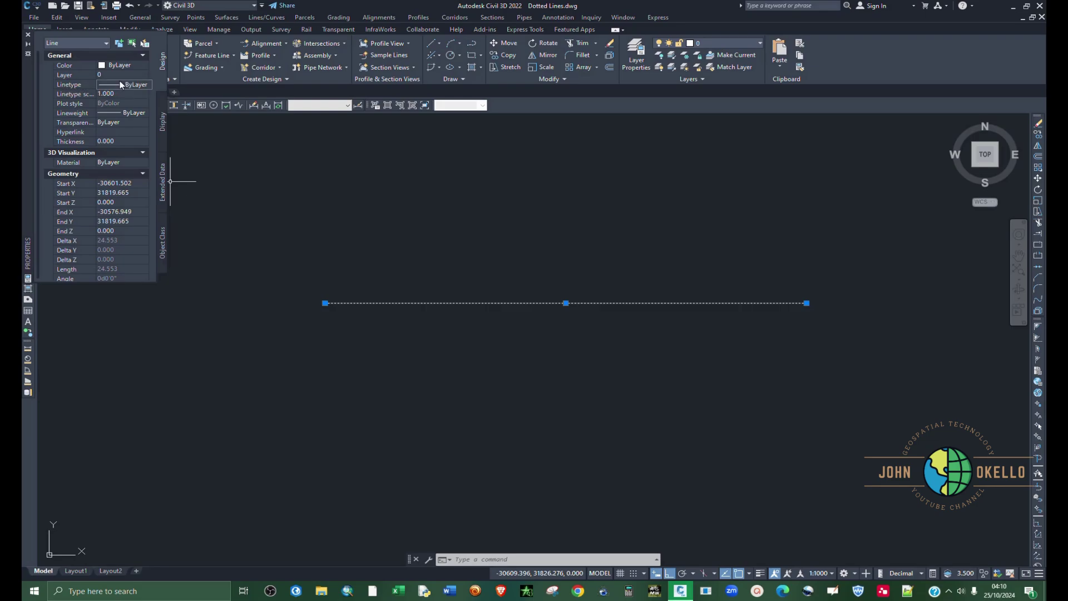
Set the line's linetype to DASHED in Properties, then deselect and reselect it.
click(121, 83)
click(122, 86)
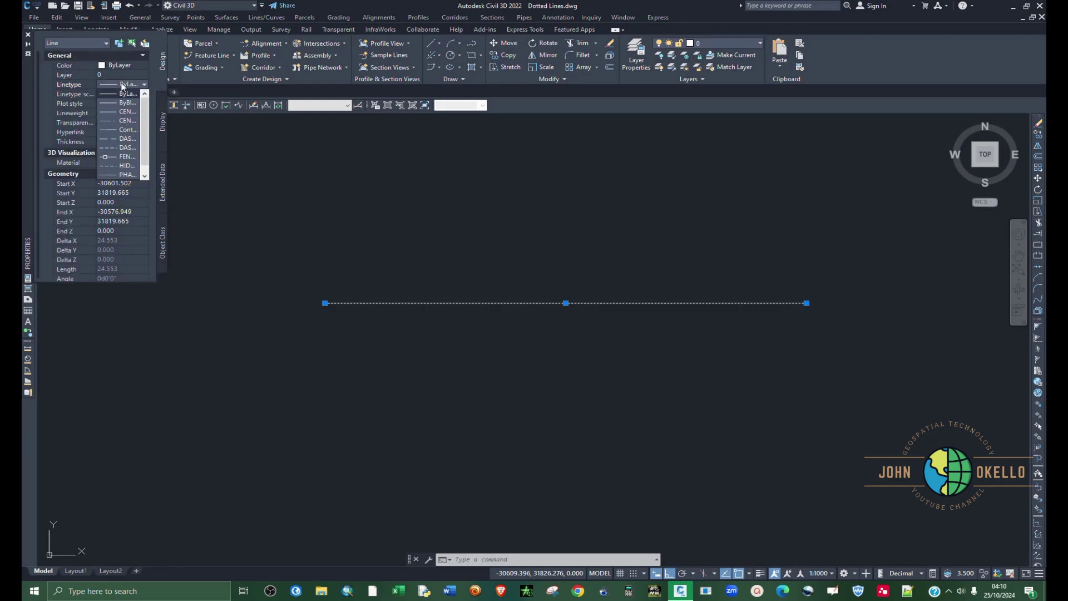
click(121, 138)
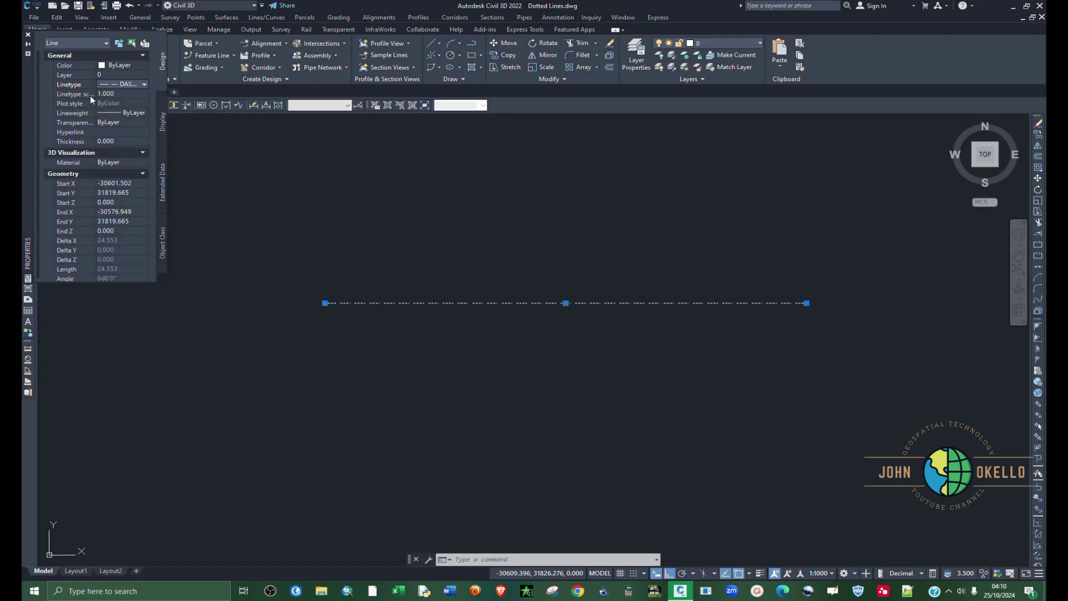
scroll(656, 326, up, 2)
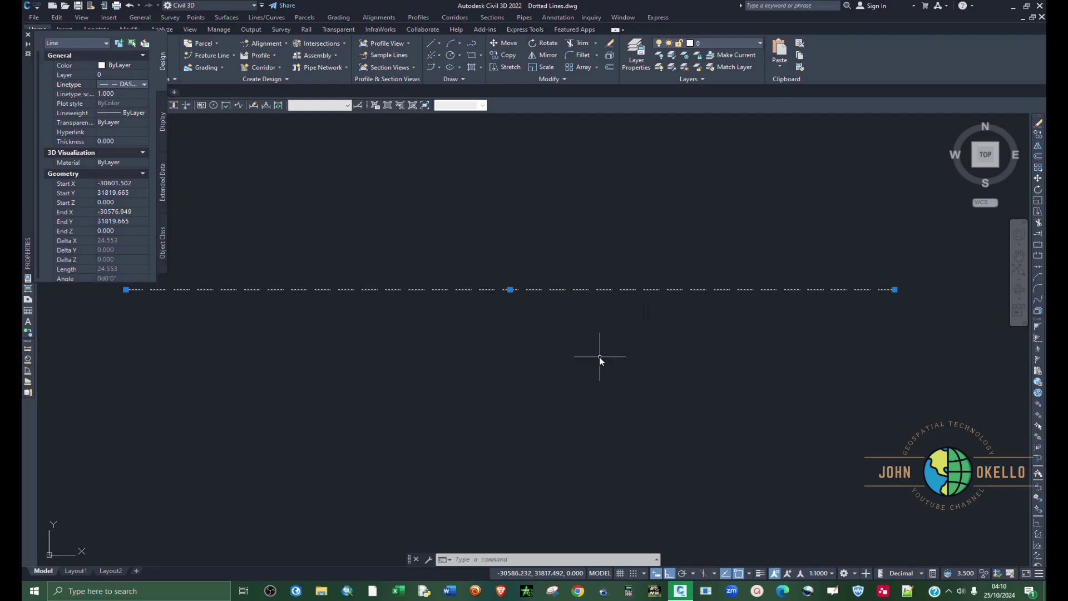
key(Escape)
scroll(579, 306, down, 2)
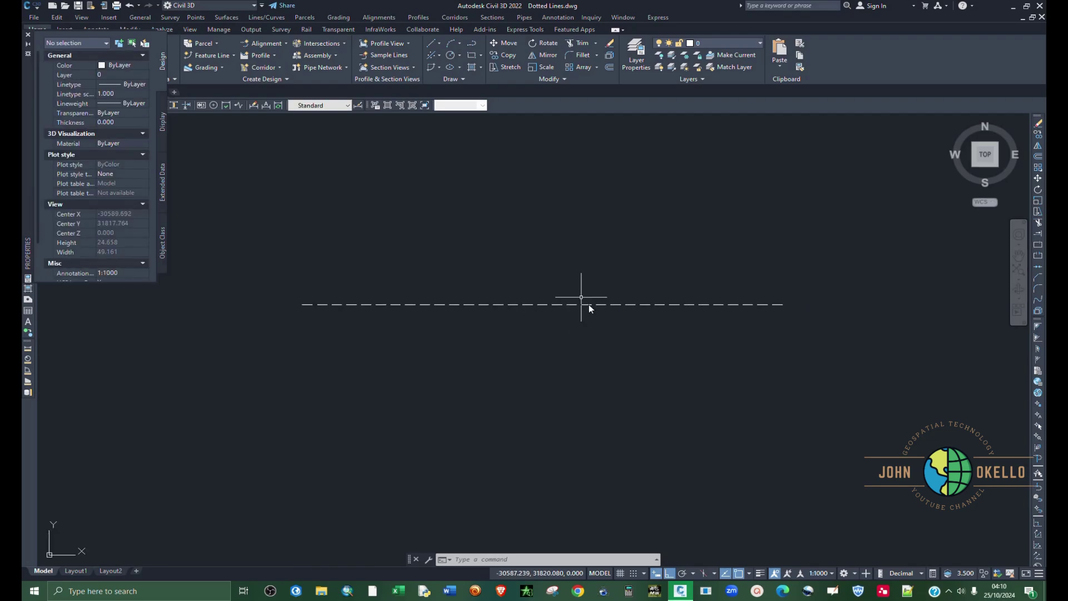
click(582, 297)
click(573, 327)
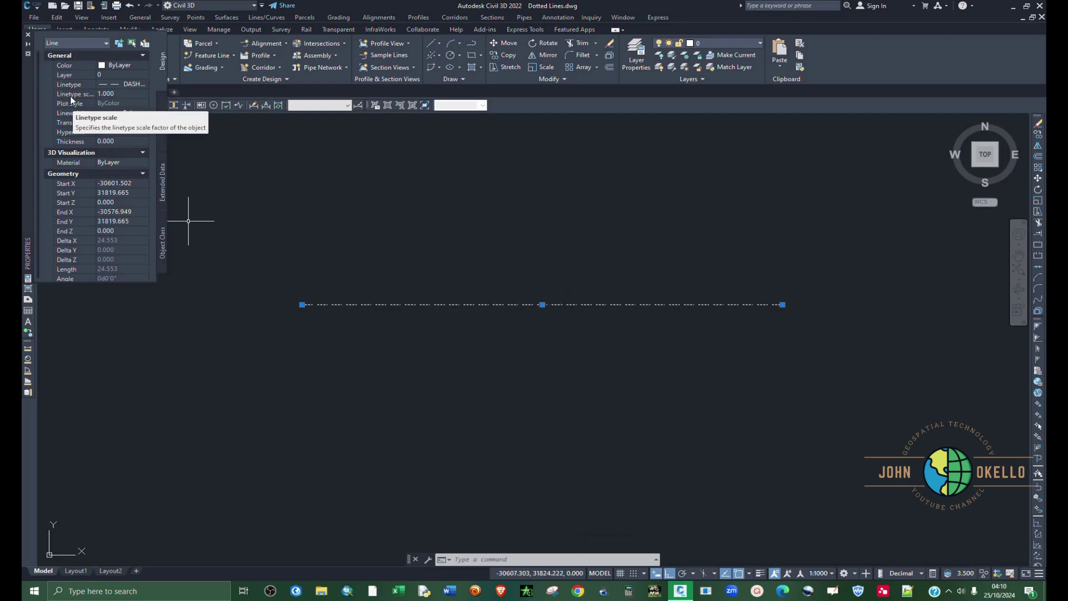
click(111, 94)
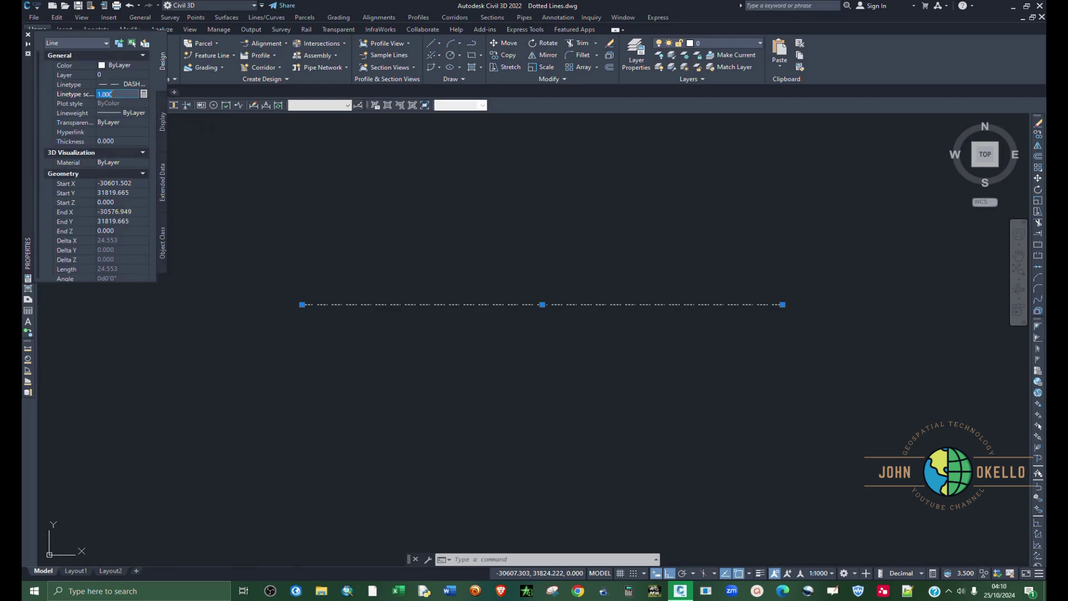
text(0.2)
key(Return)
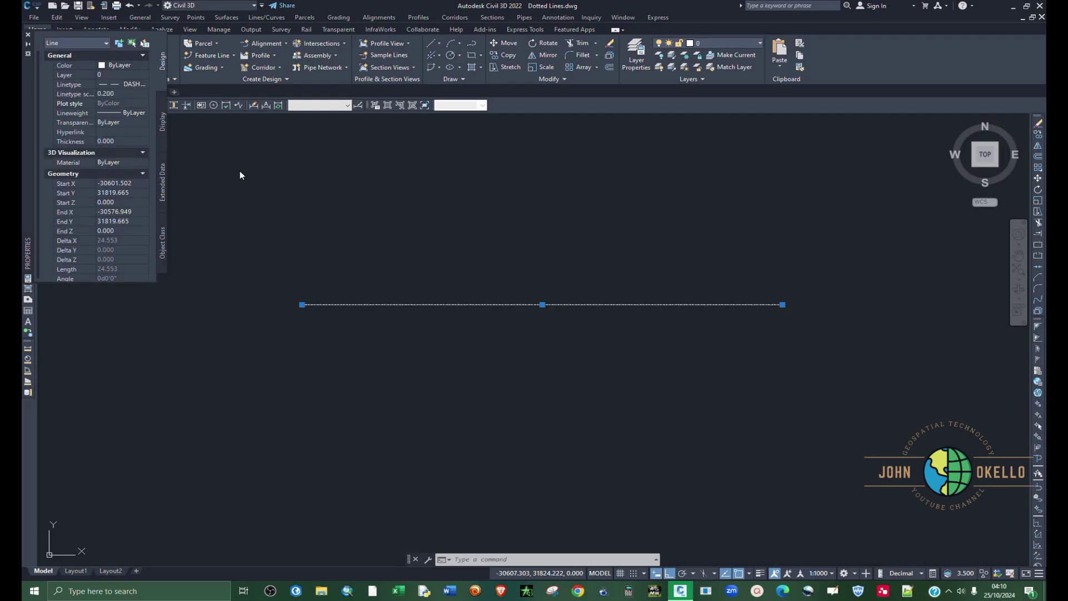
scroll(425, 334, up, 2)
scroll(453, 393, up, 2)
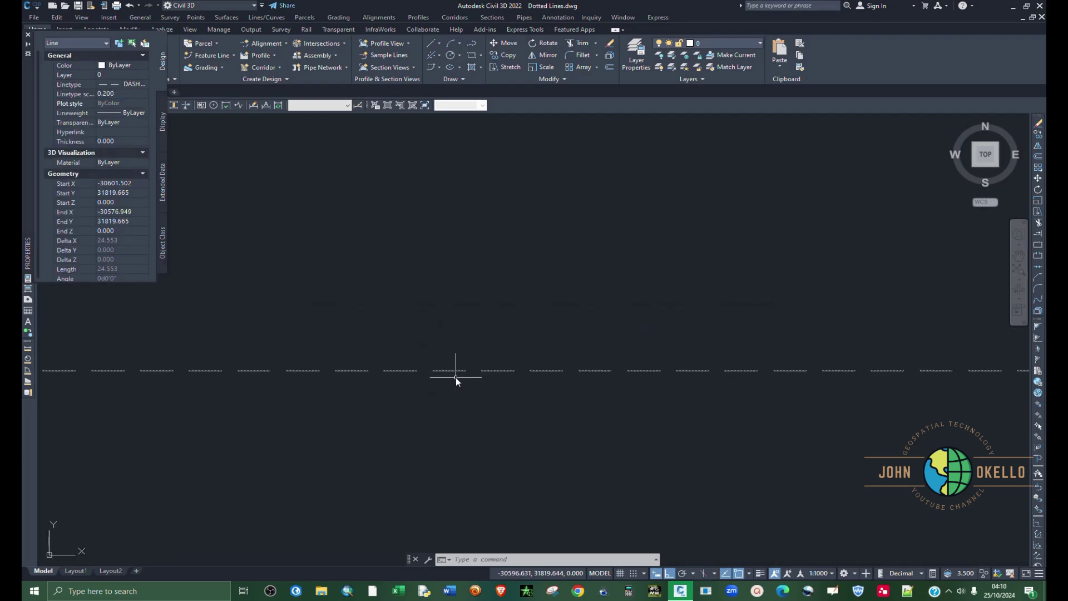
scroll(453, 349, down, 2)
scroll(453, 349, down, 3)
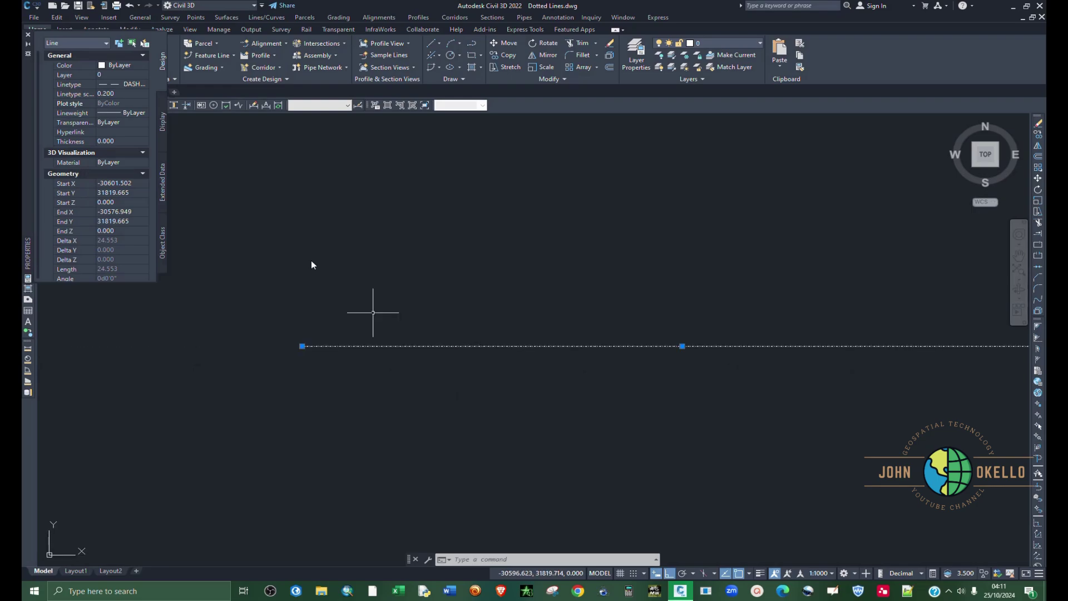
click(122, 94)
text(0.5)
key(Return)
scroll(190, 309, down, 2)
scroll(328, 339, up, 2)
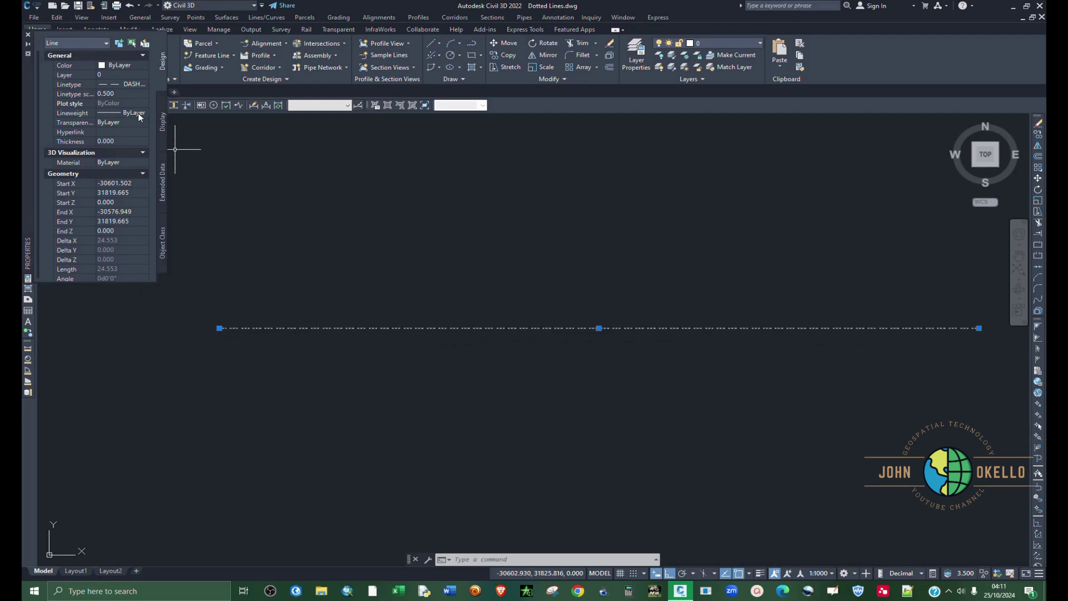
click(132, 94)
text(5)
key(Return)
scroll(393, 339, down, 2)
key(Escape)
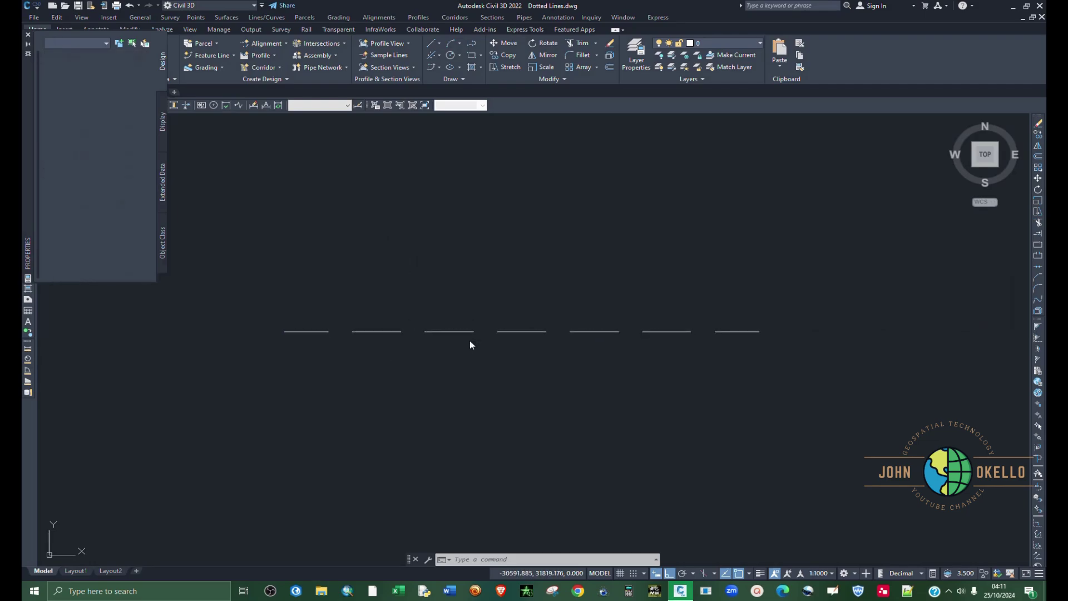
click(28, 35)
key(ctrl+s)
scroll(436, 268, down, 2)
scroll(442, 366, up, 2)
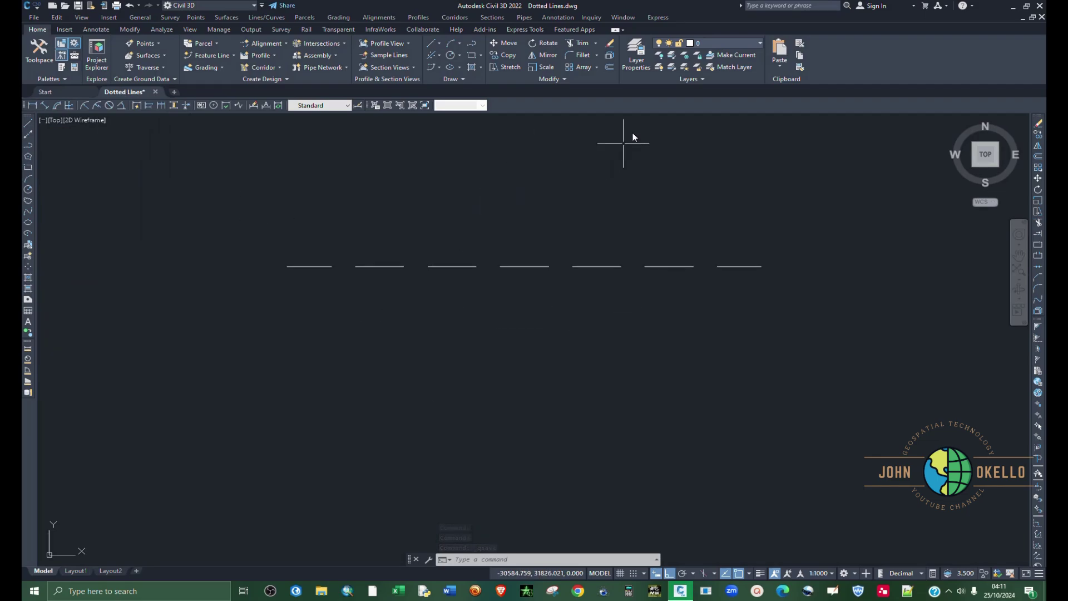
Create a new layer in Layer Properties and name it '1 Dashed Small'.
click(635, 64)
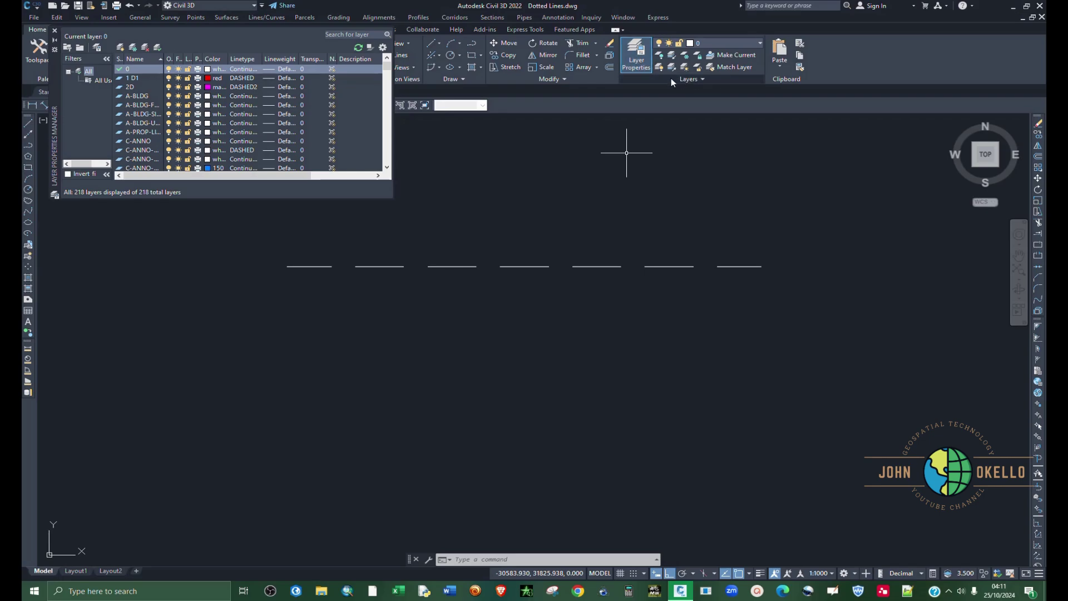
click(122, 48)
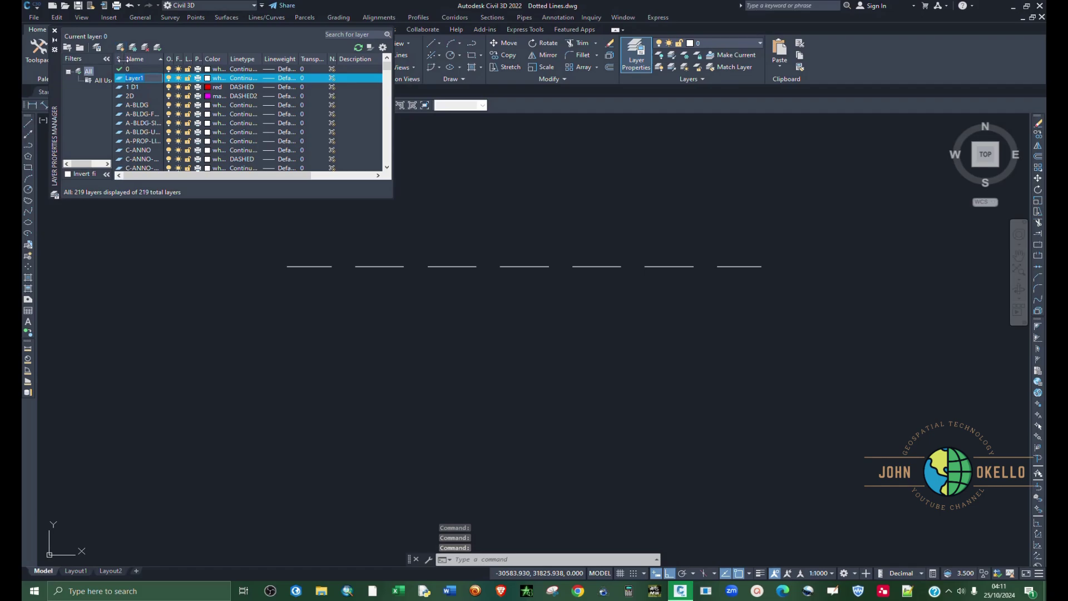
text(1)
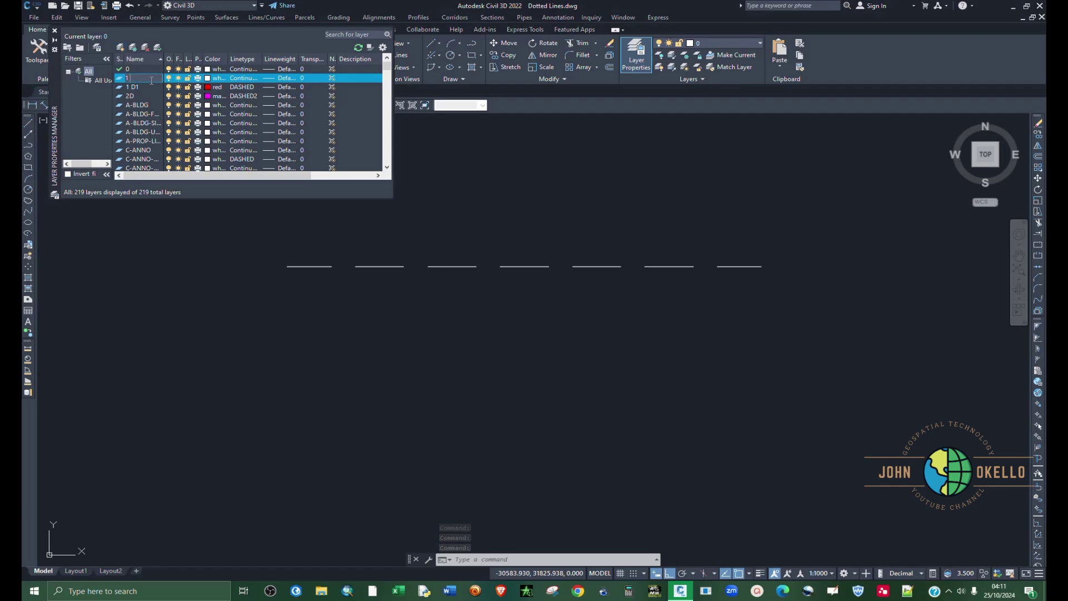
text( Dashed)
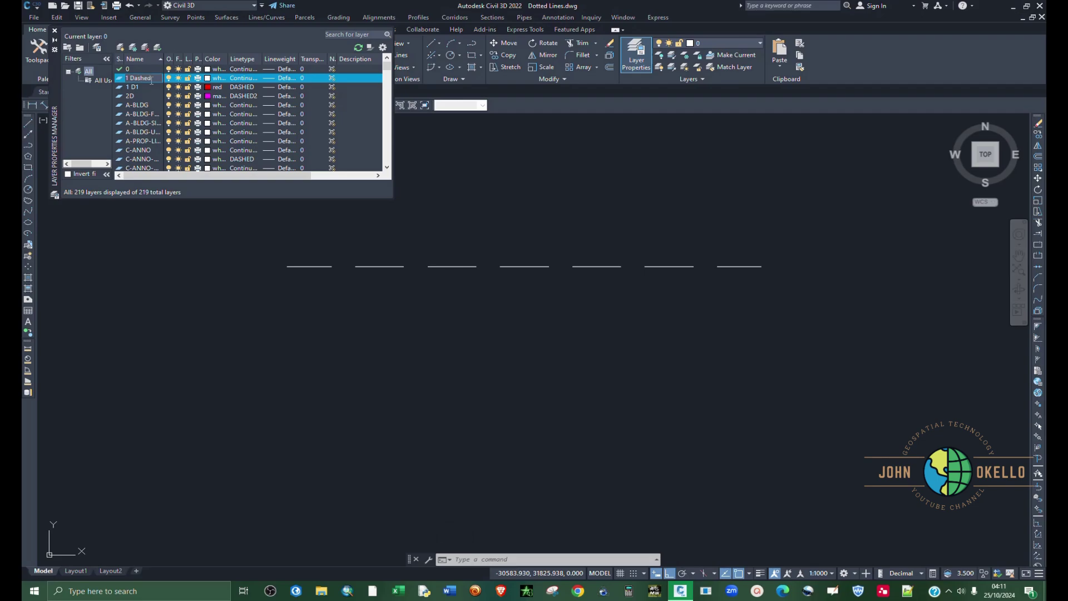
text( Smal)
Choose DASHED2 in the Select Linetype dialog for 1 Dashed Small and confirm.
click(240, 79)
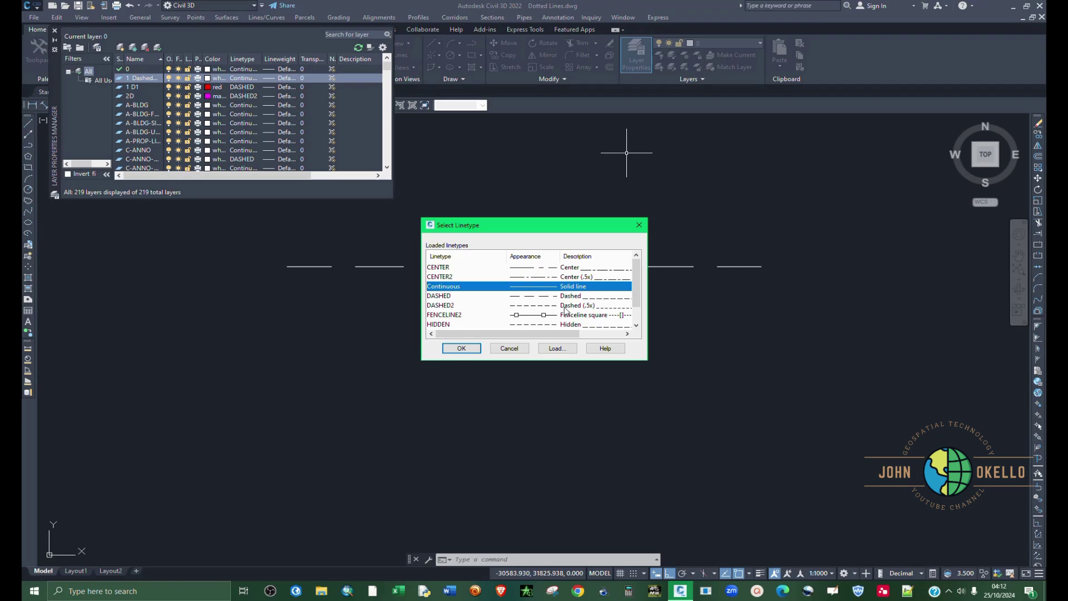
click(545, 307)
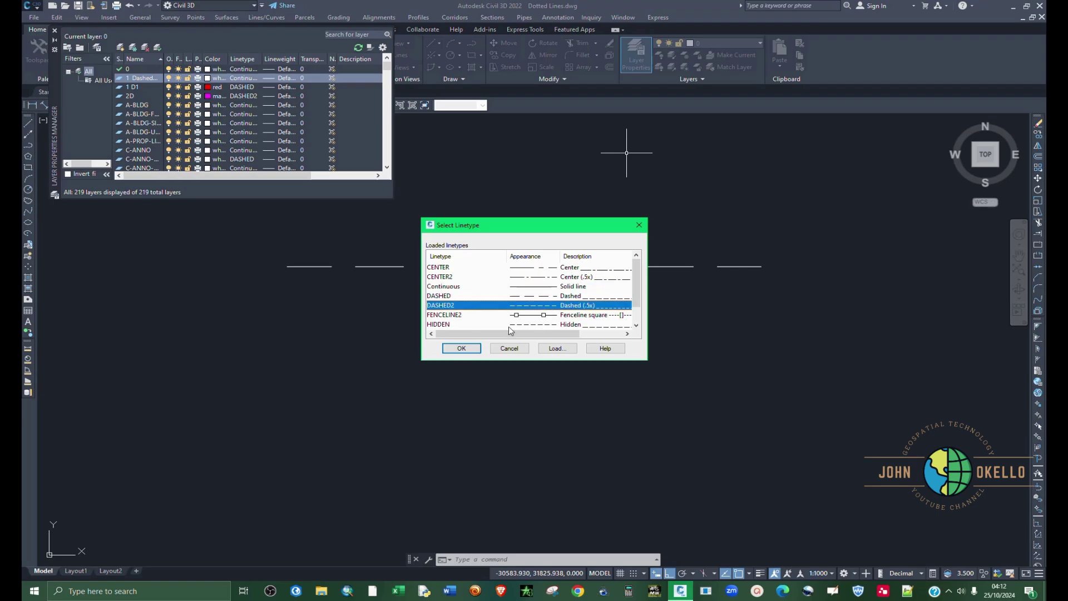
click(461, 348)
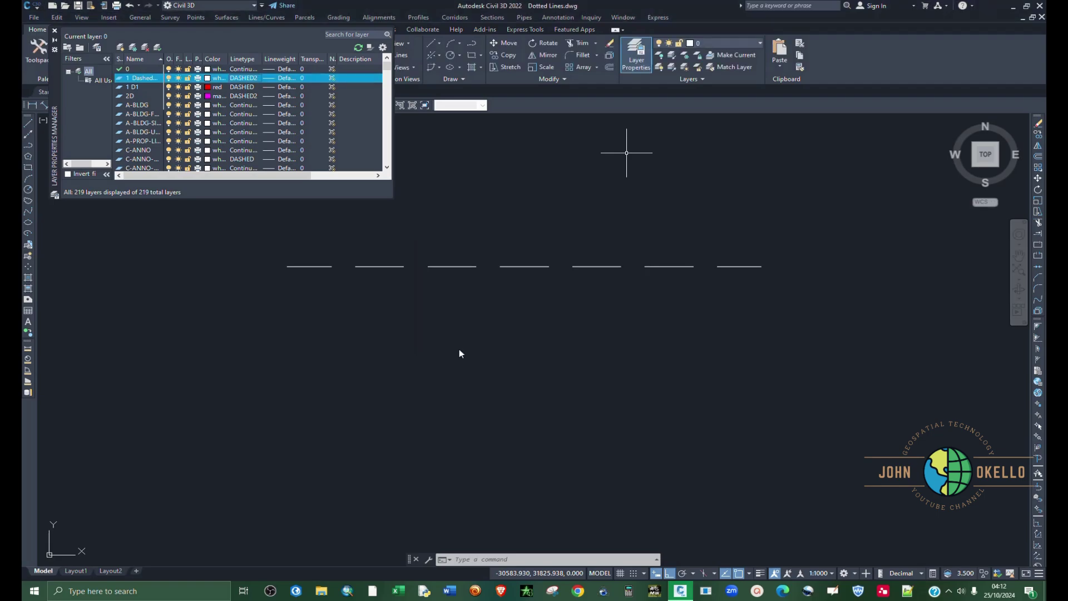
Colour the 1 Dashed Small layer magenta and set it as current.
click(208, 79)
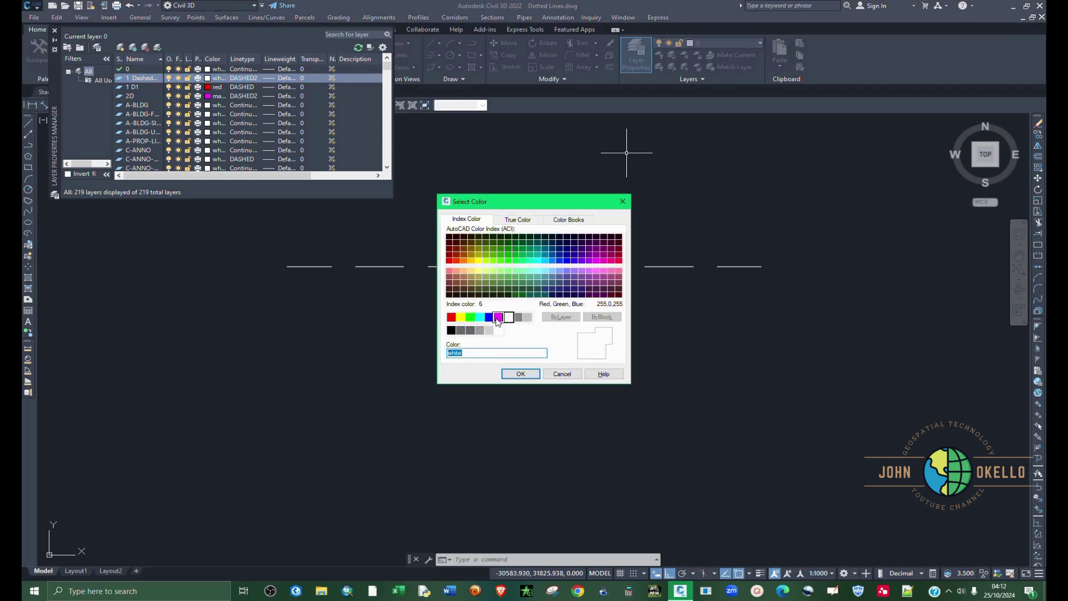
click(498, 318)
click(517, 374)
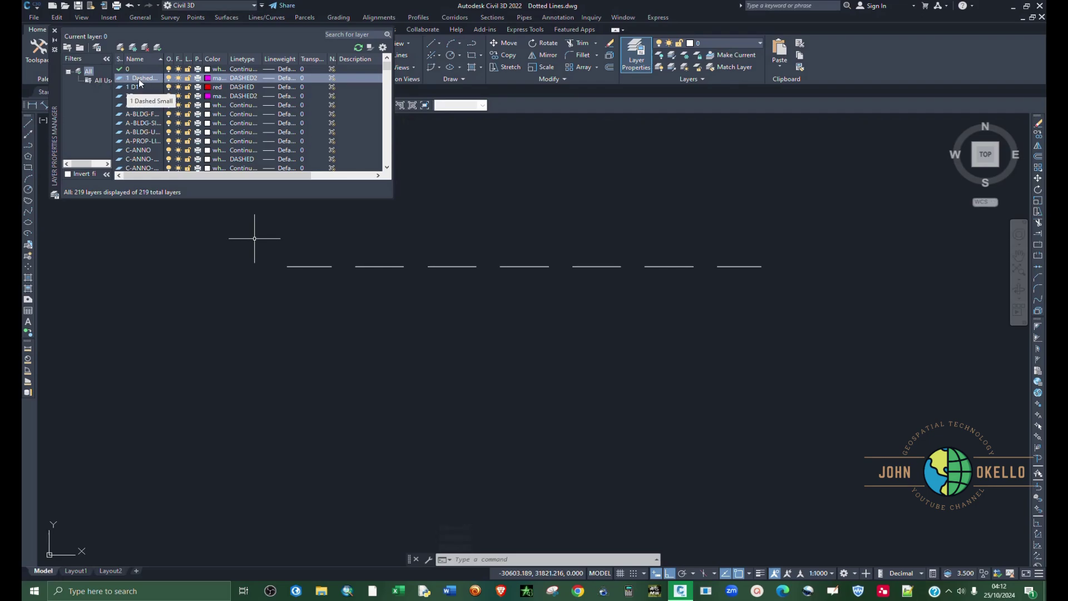
click(158, 52)
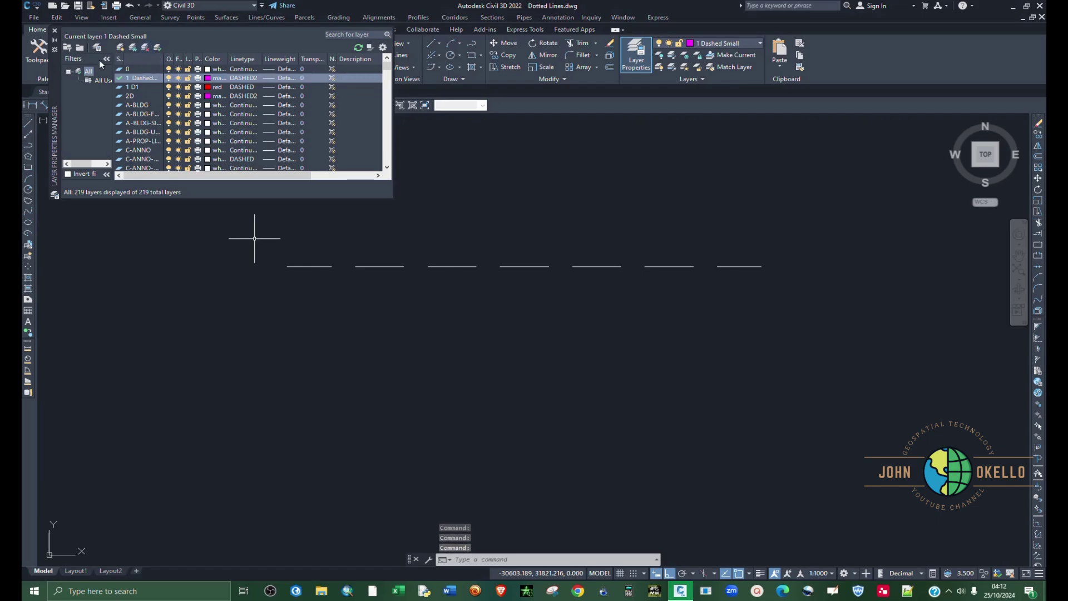
Draw a long horizontal magenta dashed line below the white dashes.
click(54, 31)
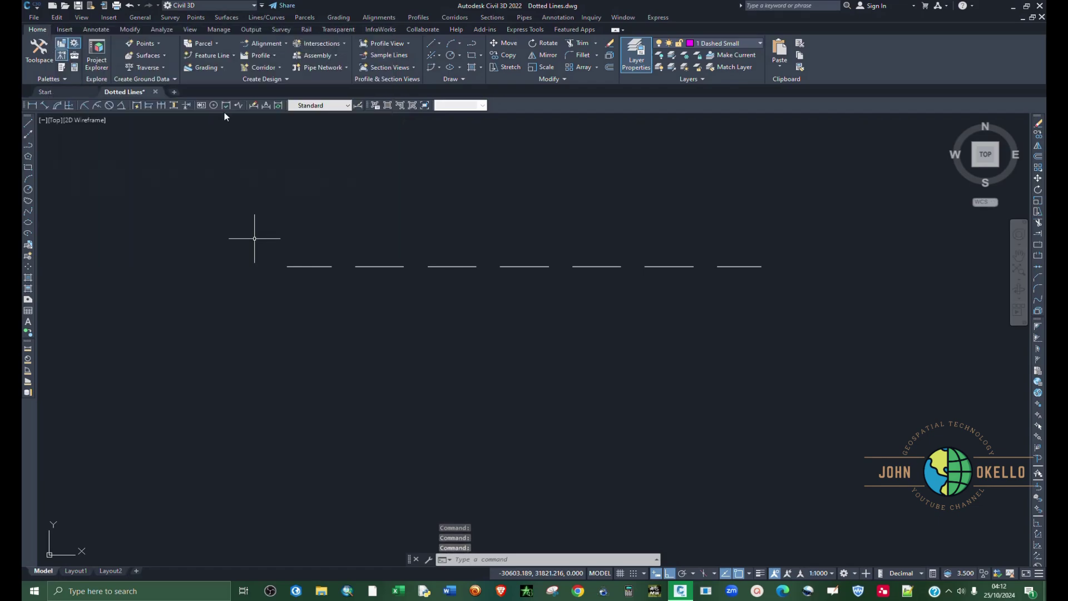
click(28, 123)
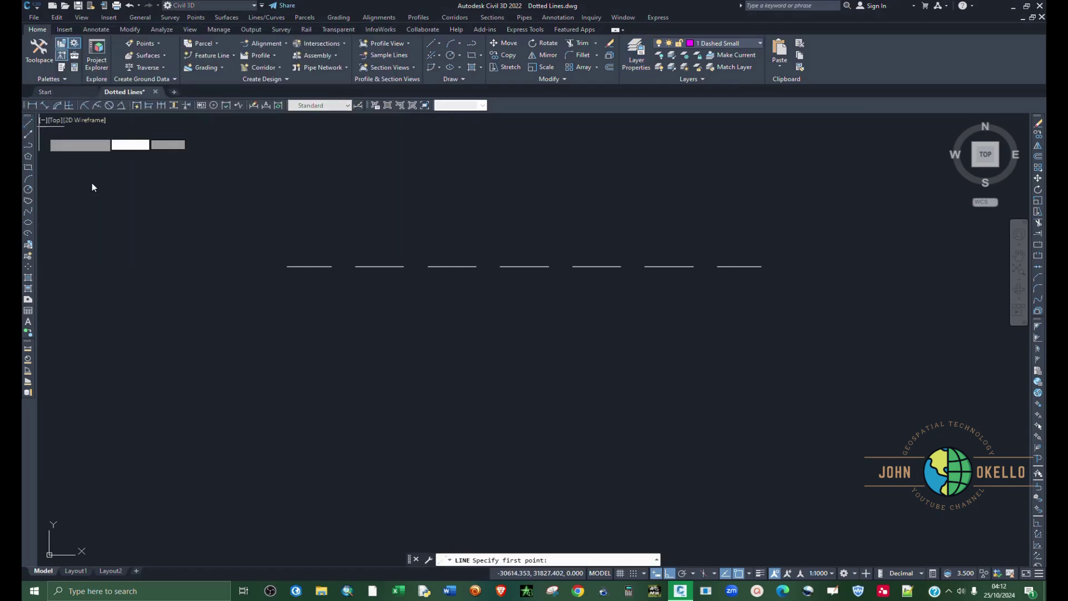
click(289, 334)
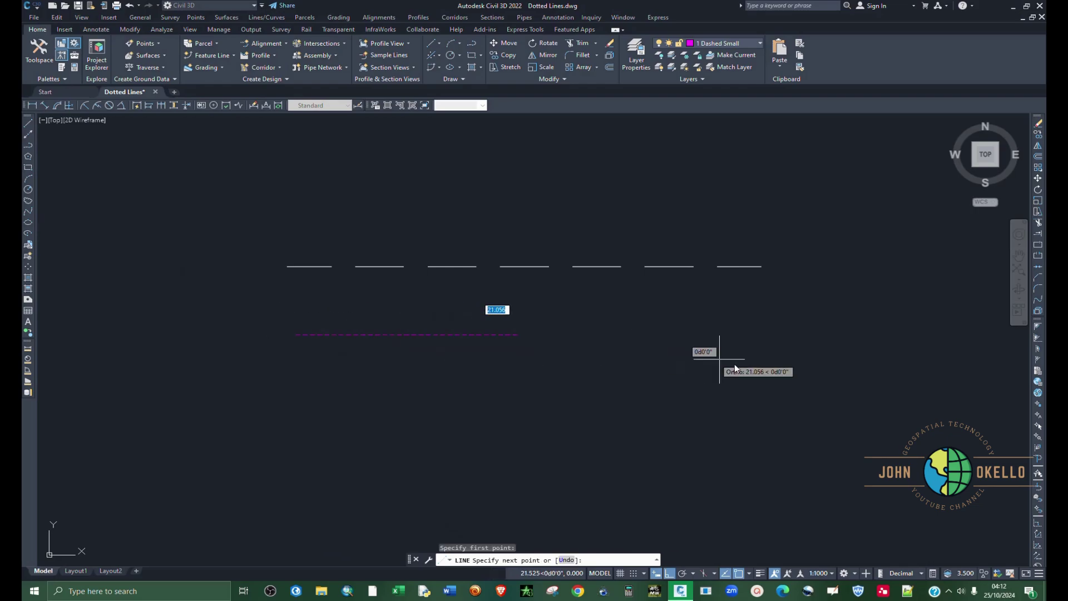
click(759, 337)
key(Return)
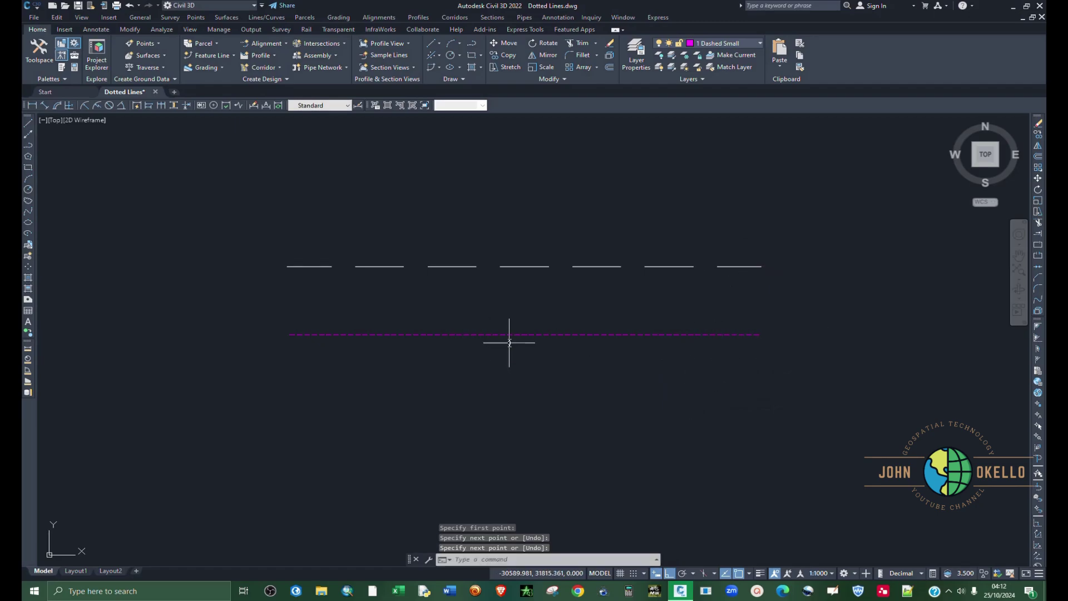
scroll(509, 341, up, 2)
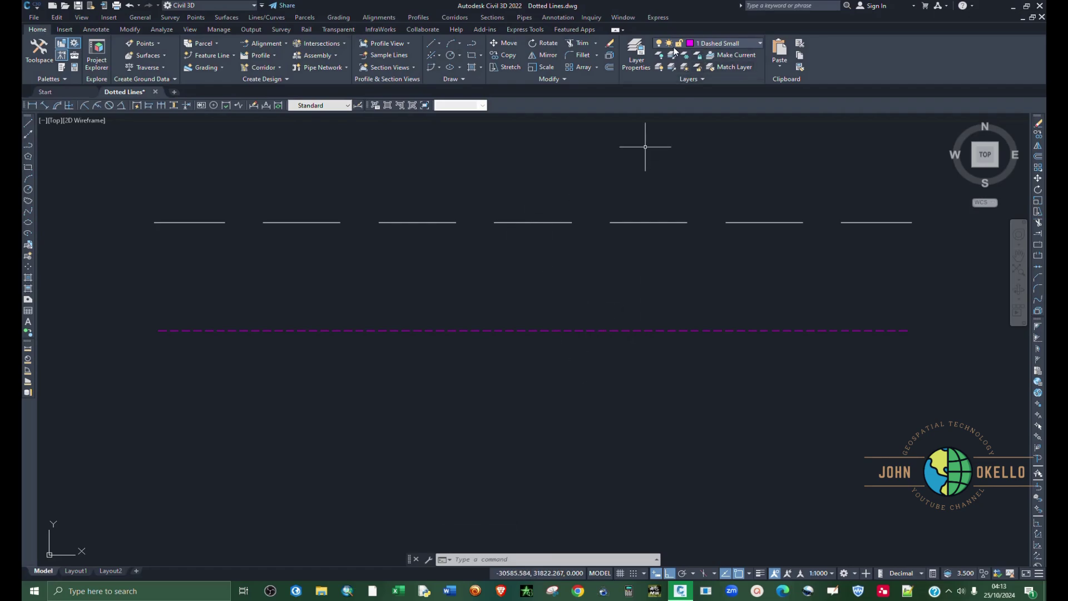
click(636, 61)
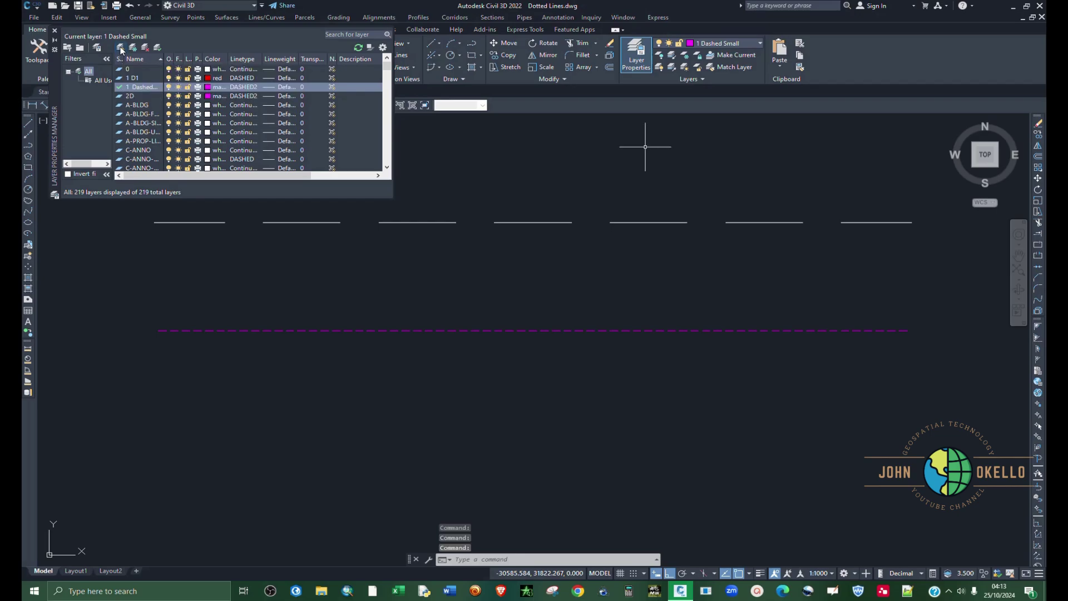
Create another new layer named '1 Dashed Large'.
click(122, 50)
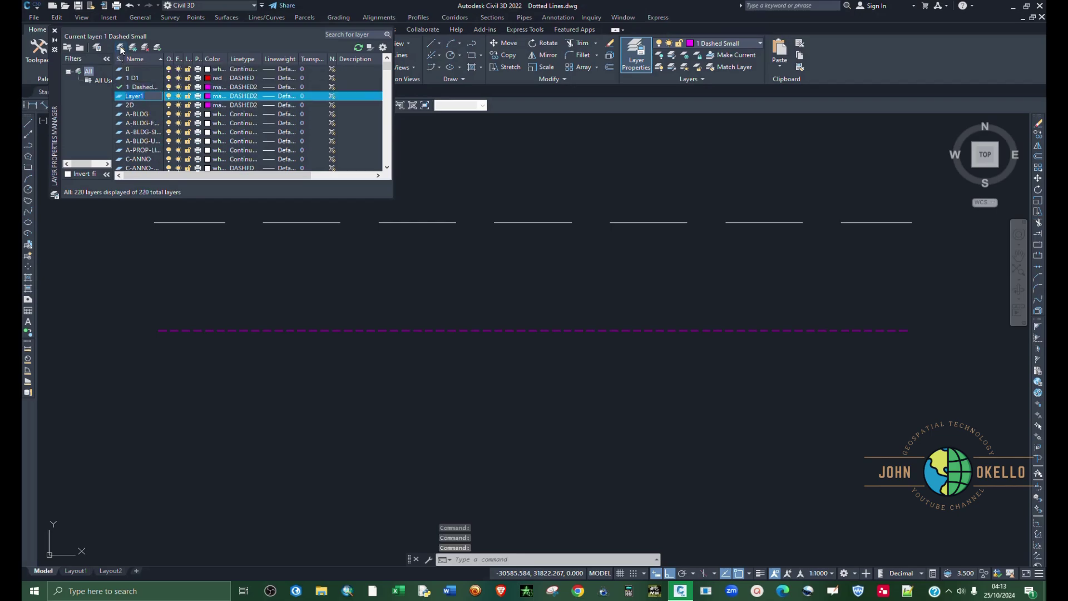
key(BackSpace)
text(1 Dashed)
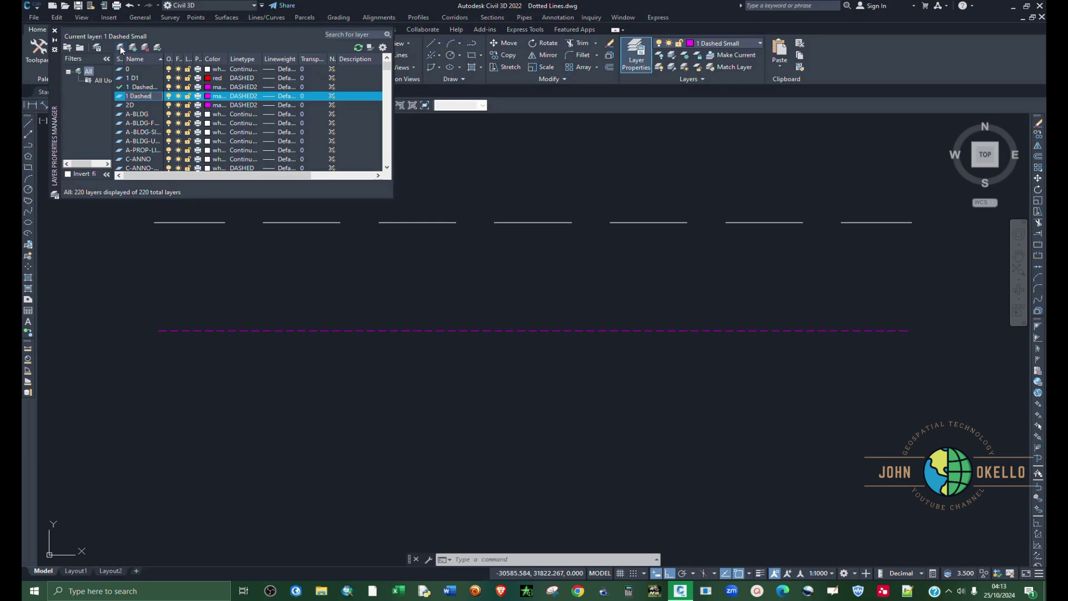
text( Large)
click(271, 98)
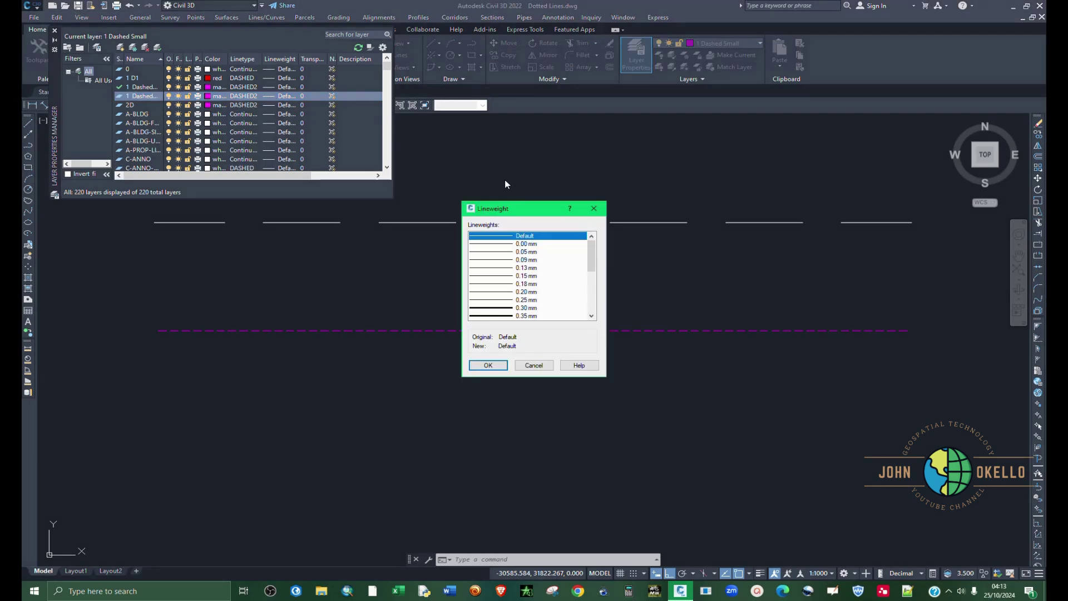
click(594, 208)
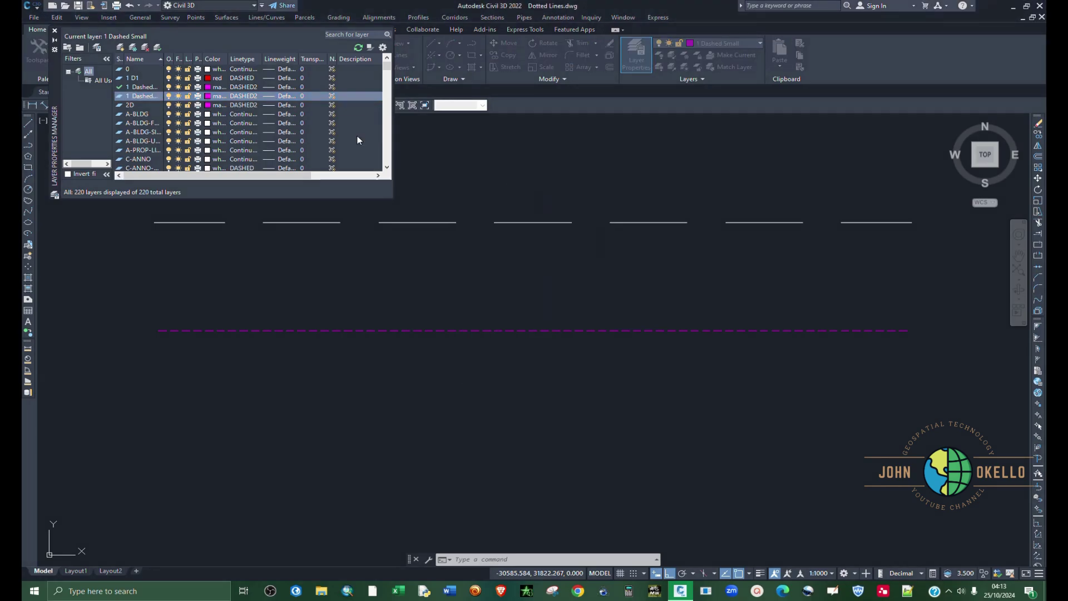
Give the 1 Dashed Large layer the DASHED linetype and red colour.
click(240, 98)
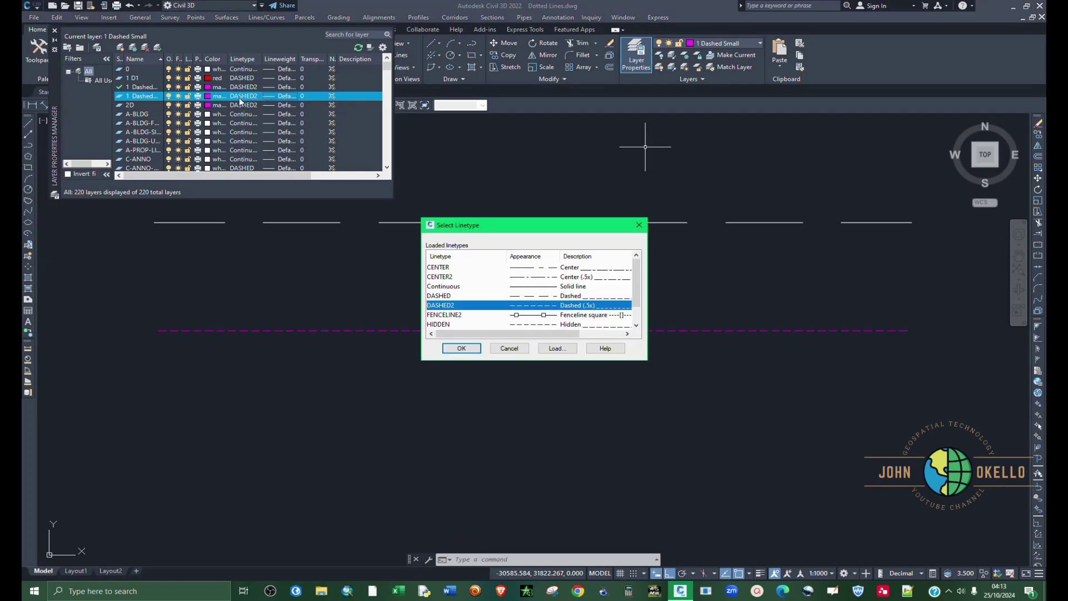
click(517, 297)
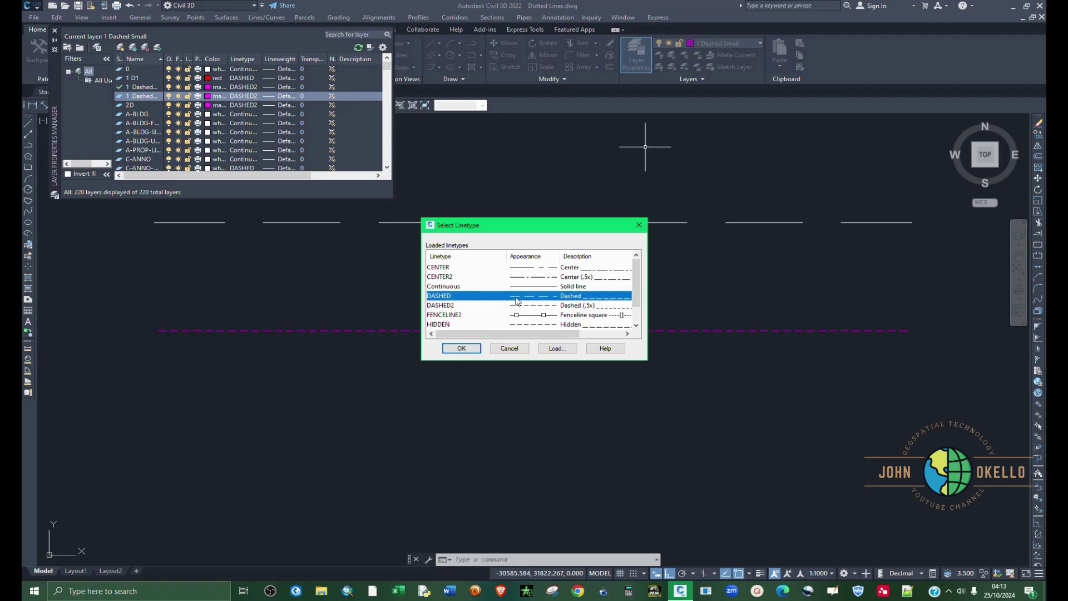
click(461, 348)
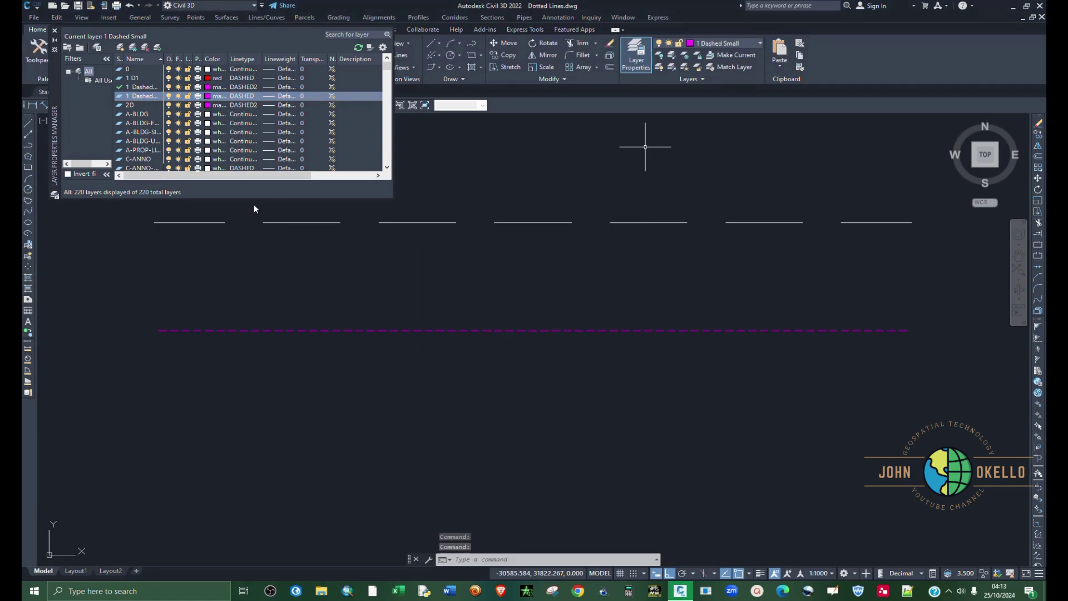
click(207, 100)
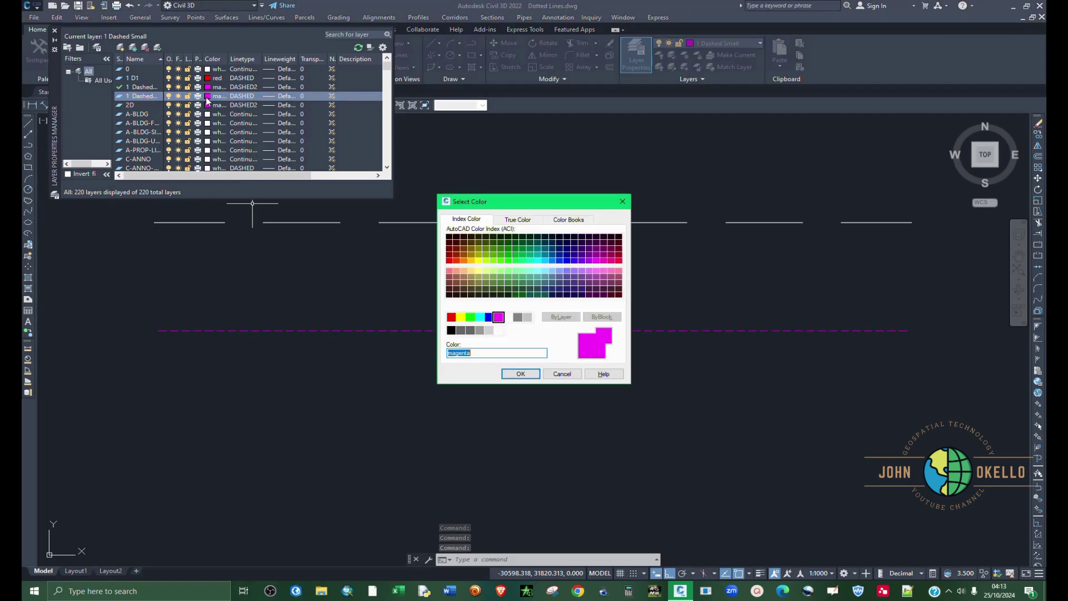
click(451, 317)
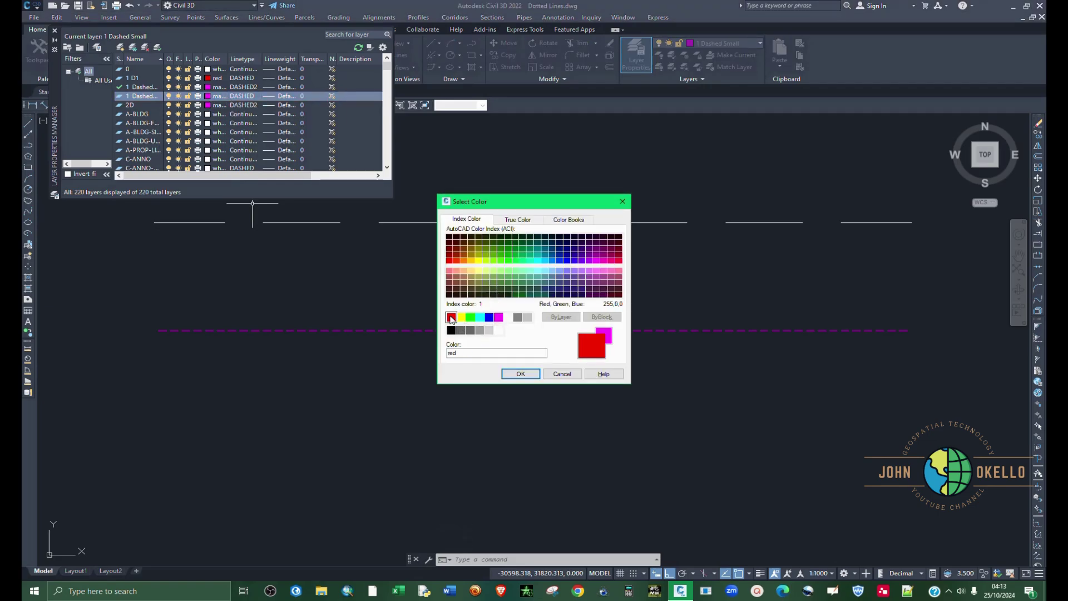
click(518, 373)
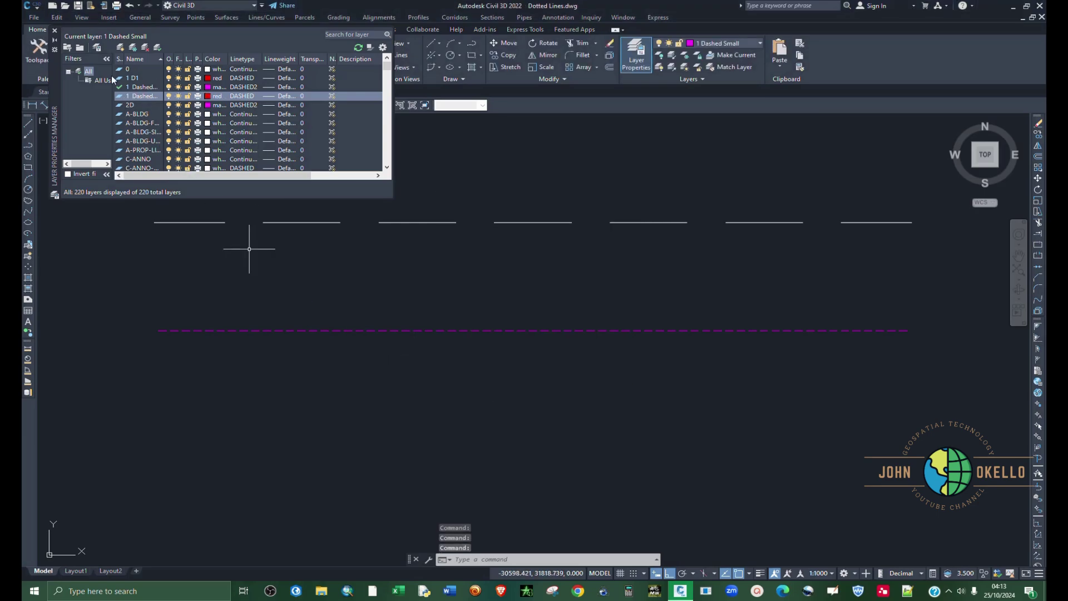
Make 1 Dashed Large current and draw a red dashed line across the drawing.
click(157, 47)
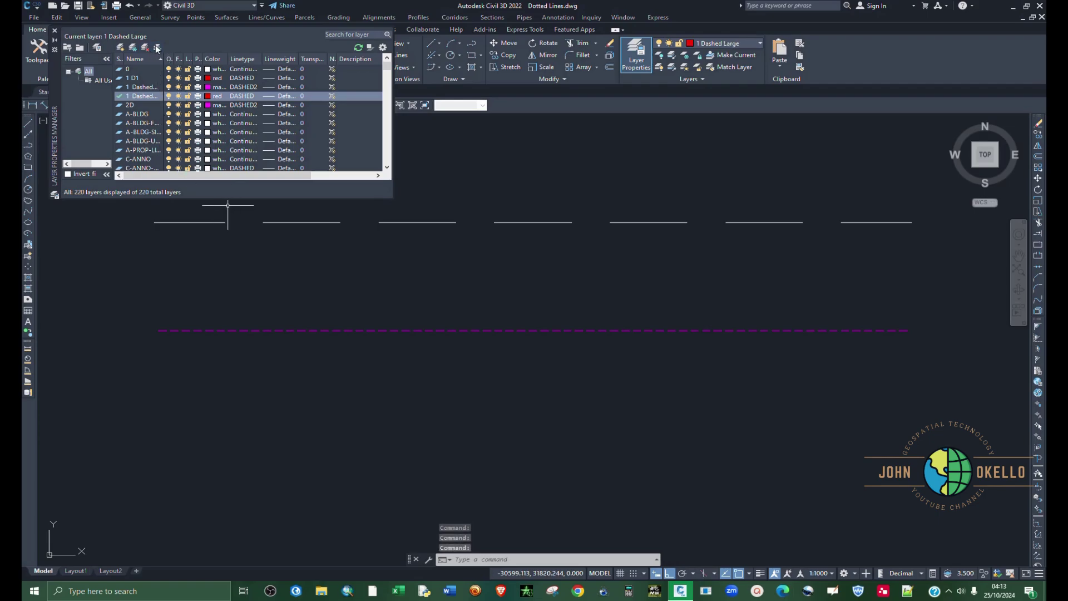
click(54, 30)
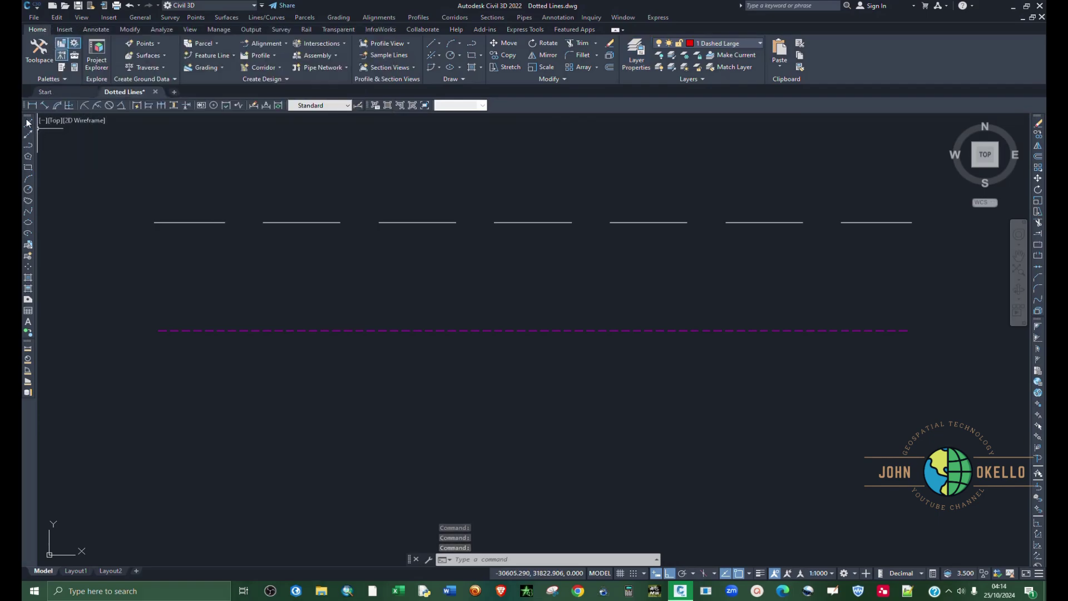
click(28, 125)
click(130, 397)
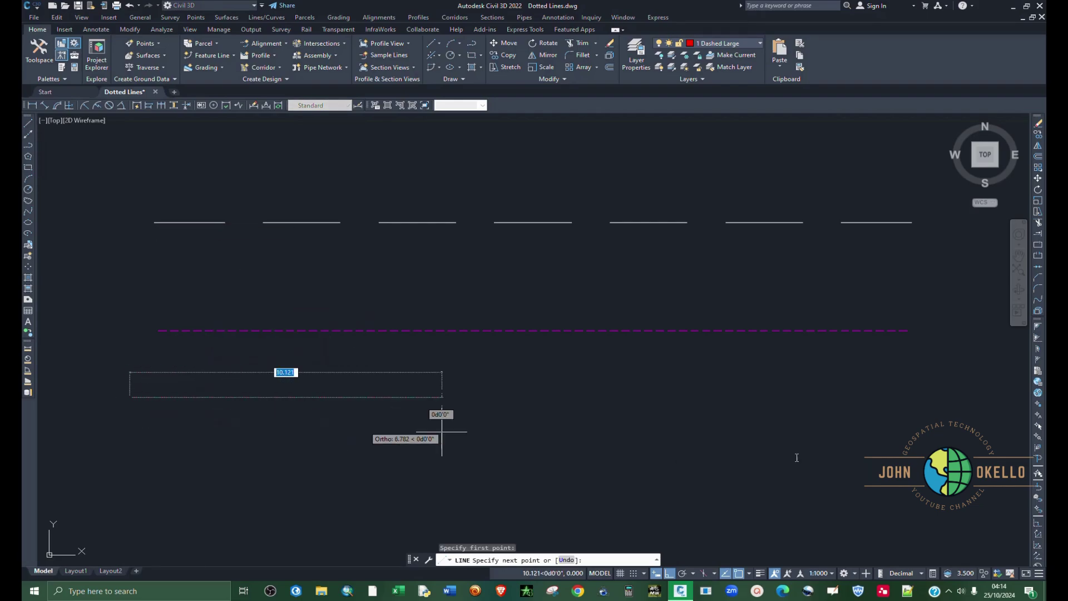
click(899, 411)
key(Return)
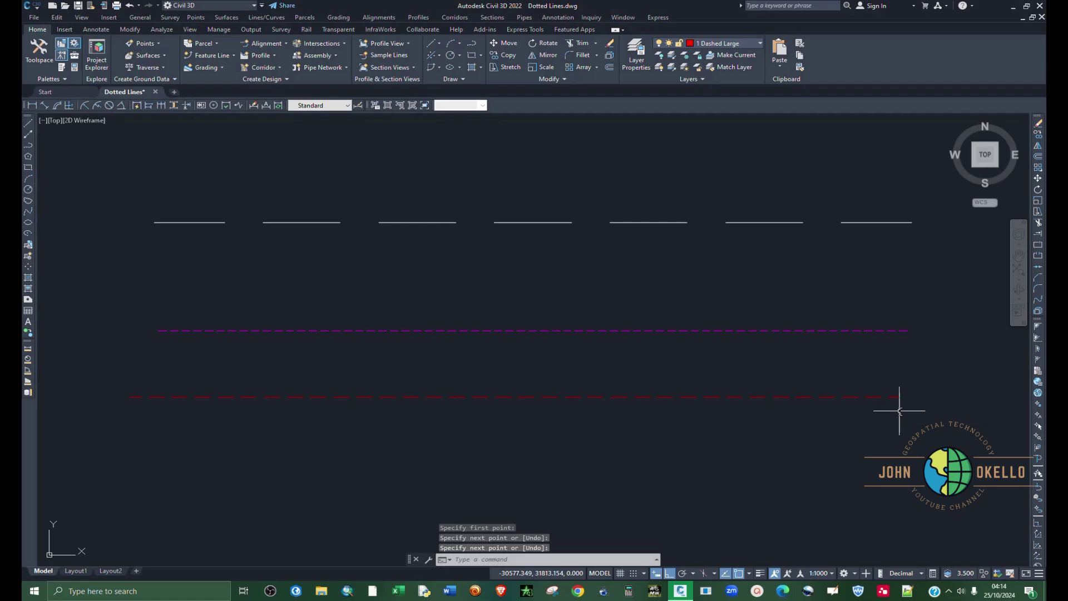
Switch to layer 0 and draw a long continuous line at the bottom.
click(28, 125)
click(124, 481)
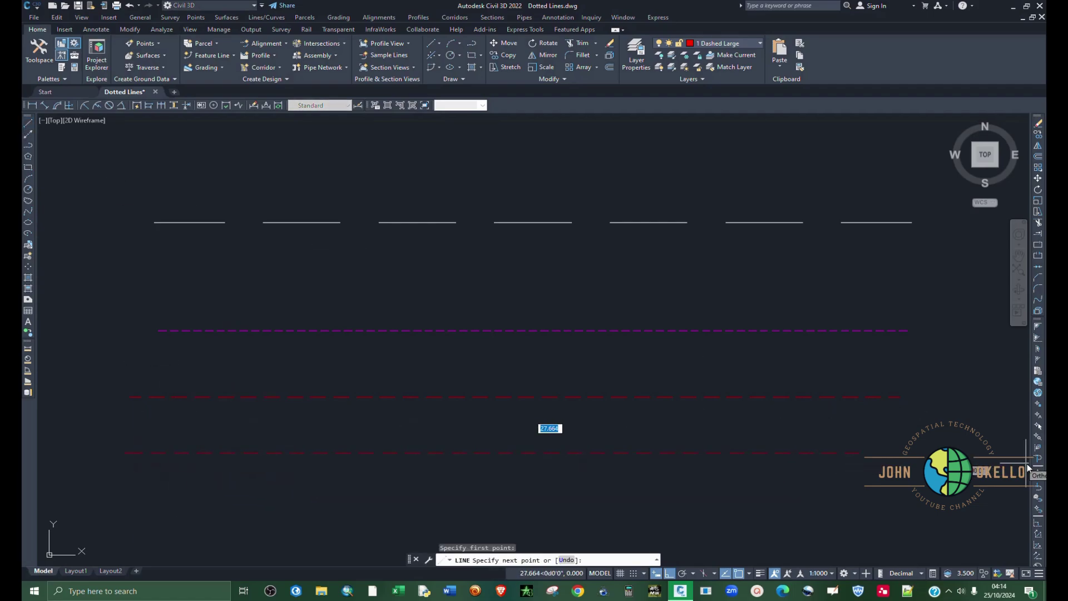
key(Escape)
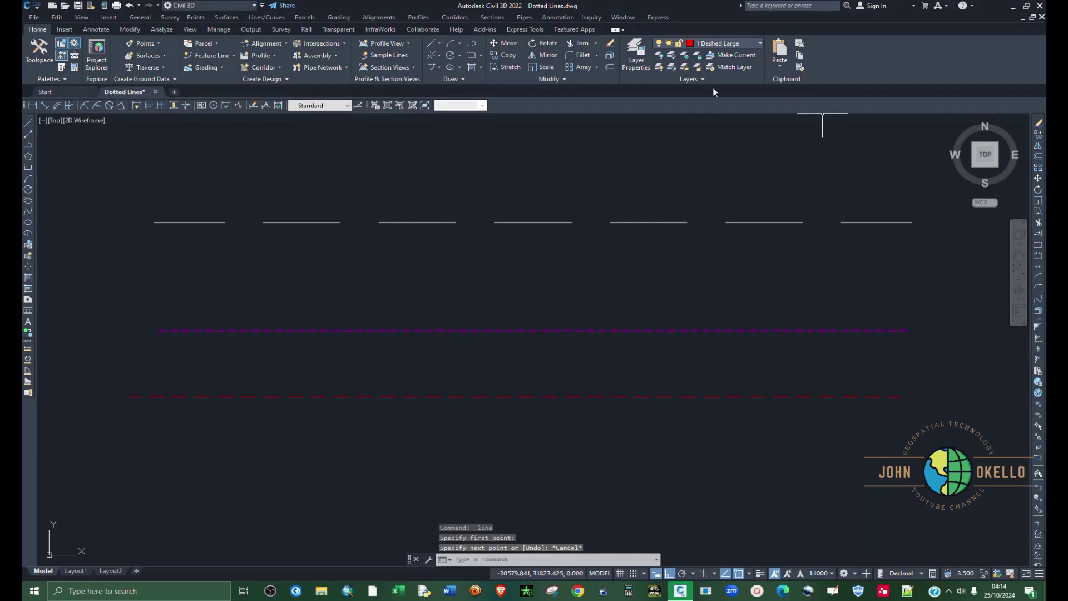
click(751, 43)
scroll(709, 69, up, 1)
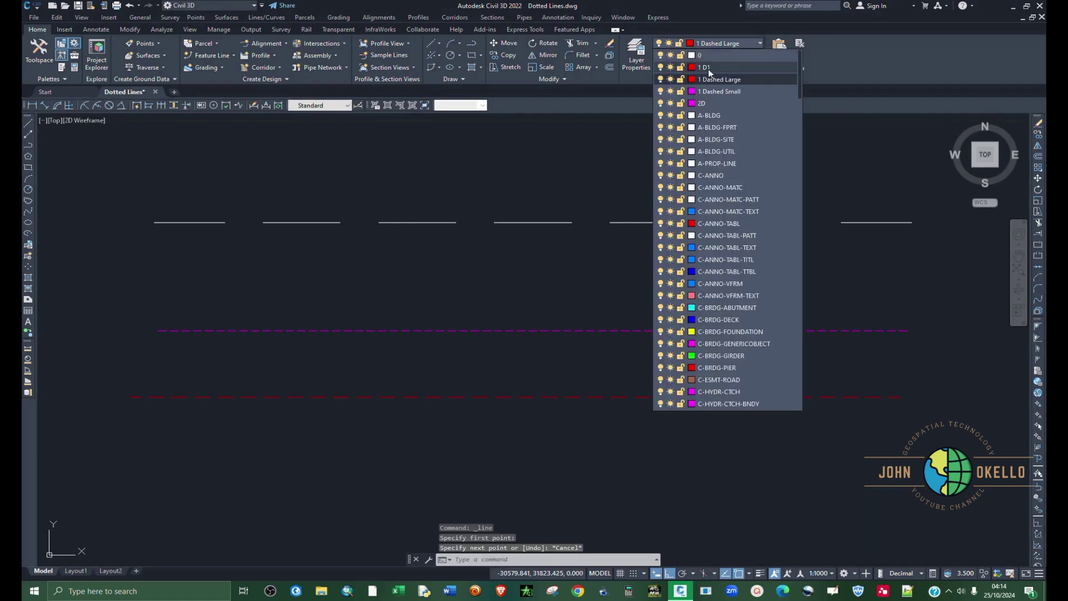
click(706, 57)
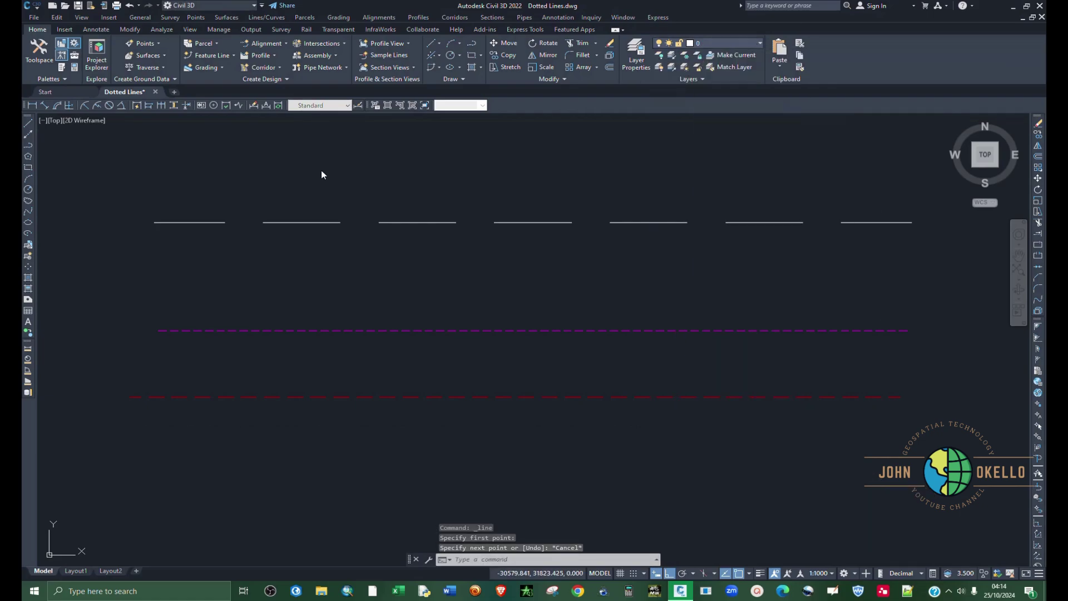
click(28, 124)
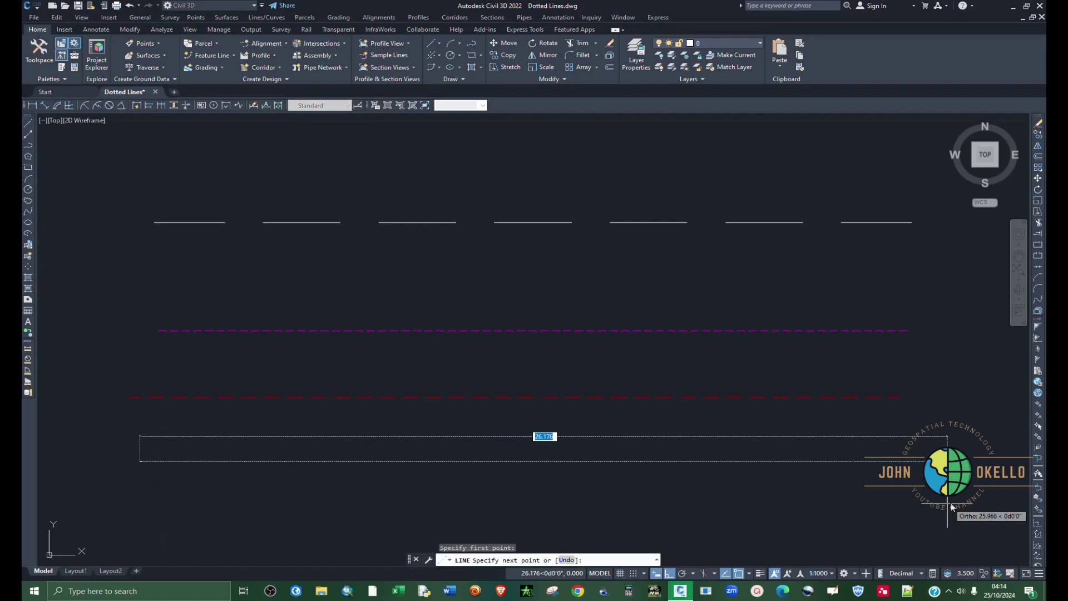
click(923, 461)
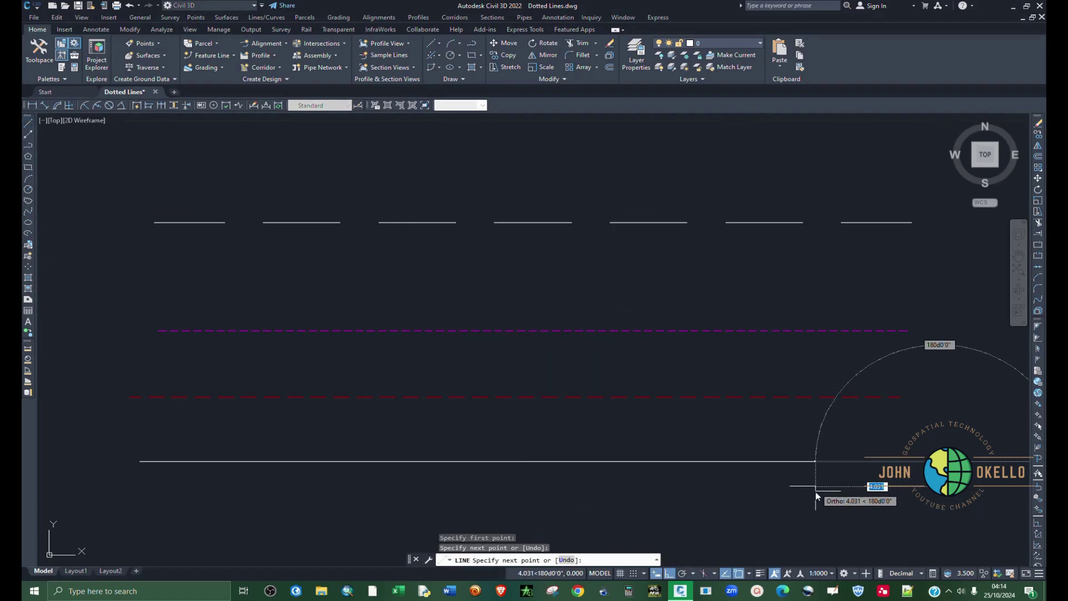
key(Escape)
click(774, 482)
Set the bottom line's linetype to PHANTOM with linetype scale 2.
click(733, 453)
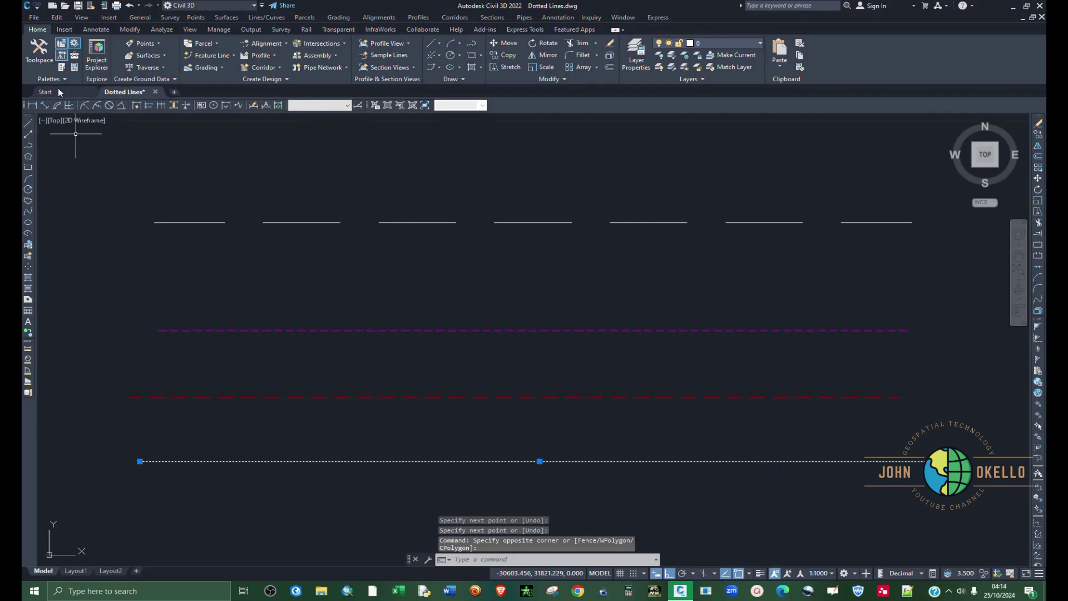
click(75, 67)
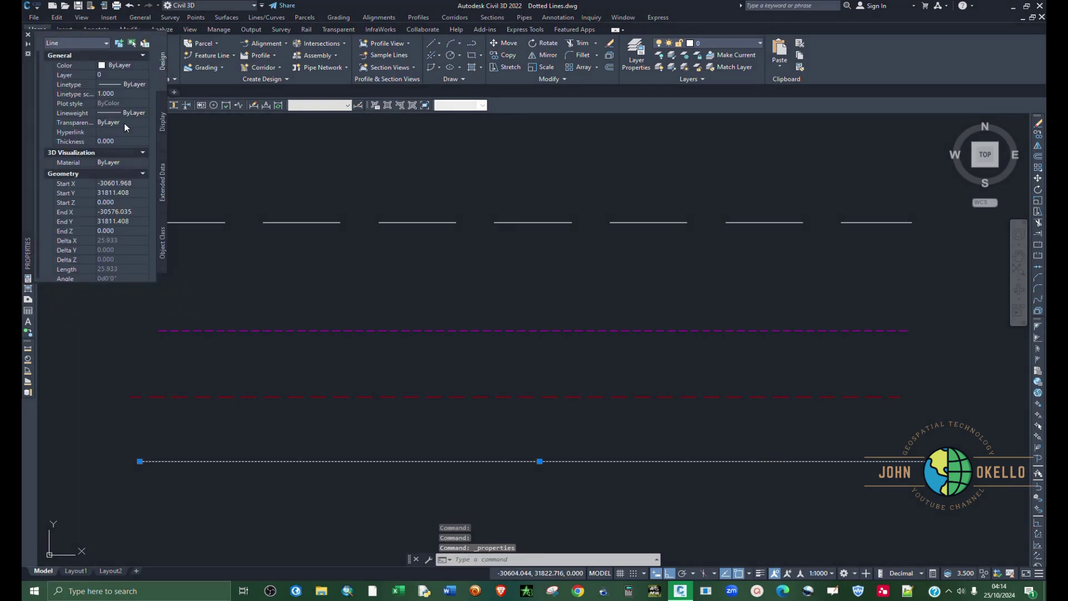
click(135, 84)
click(136, 85)
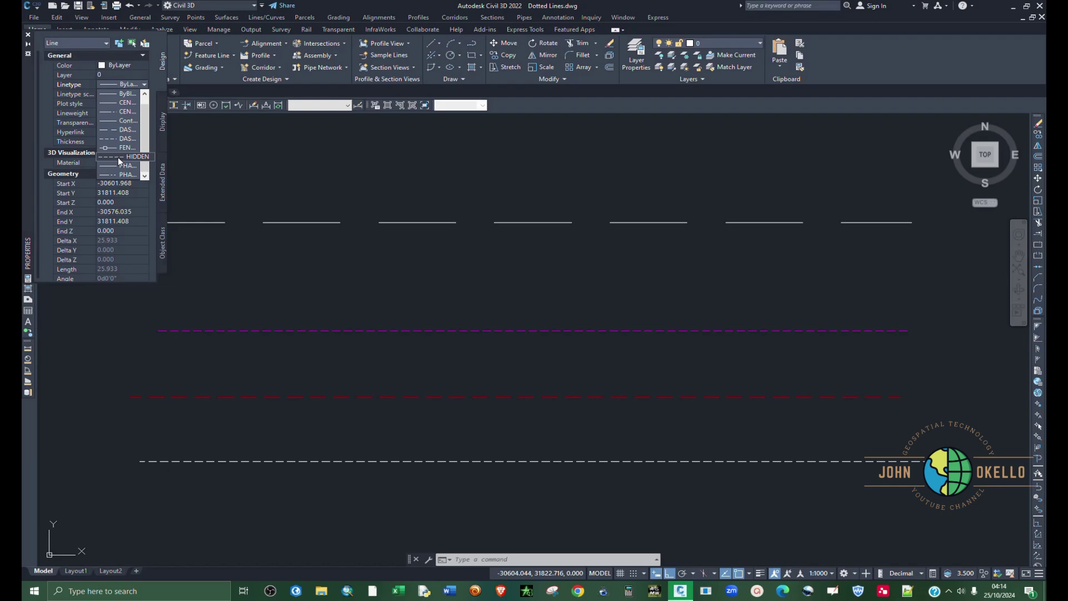
click(118, 166)
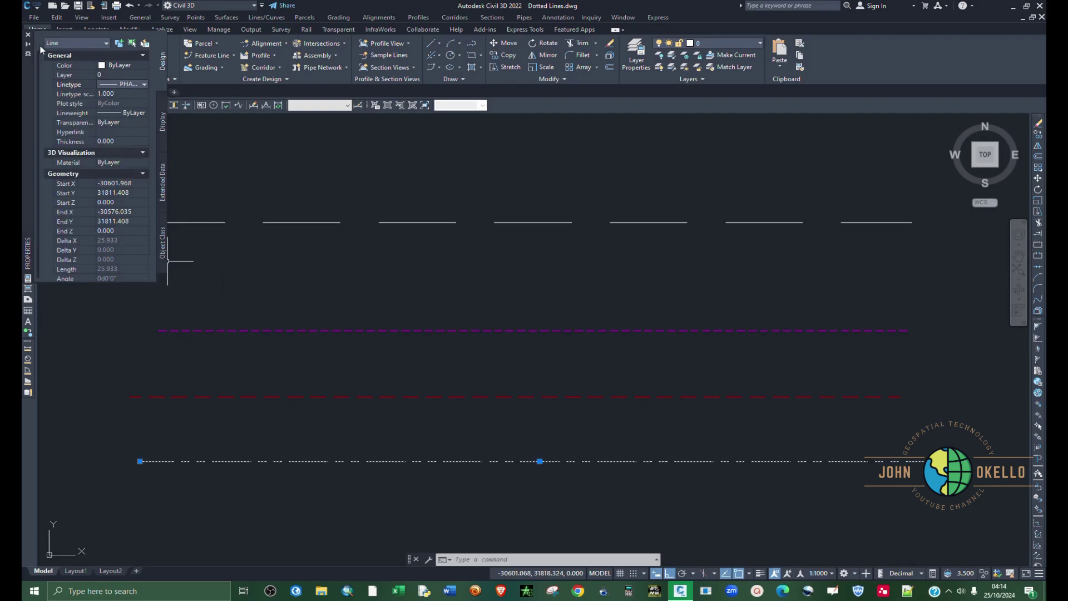
click(119, 95)
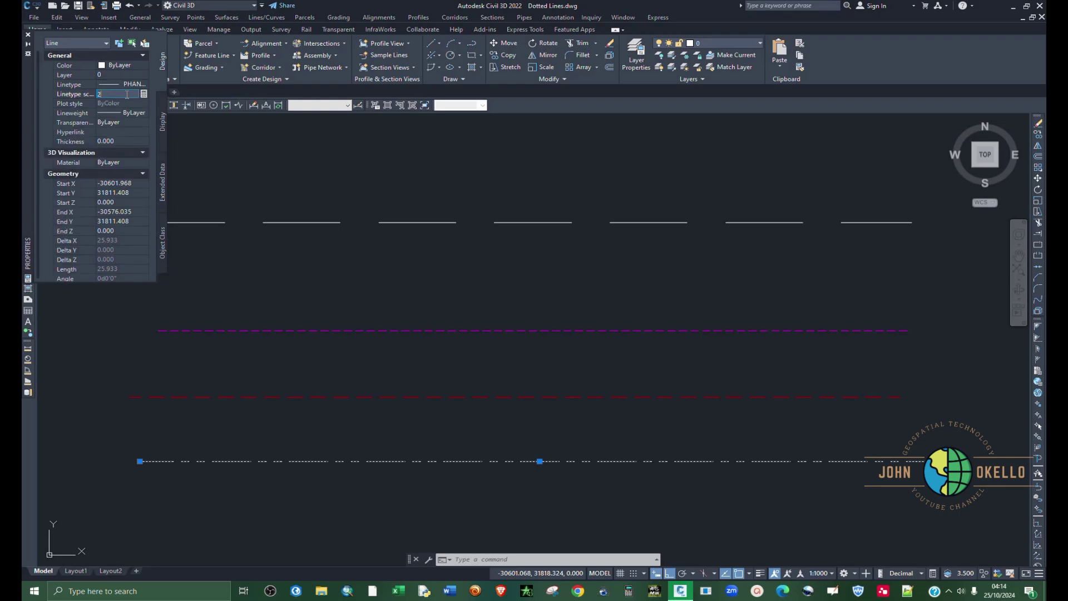
key(Return)
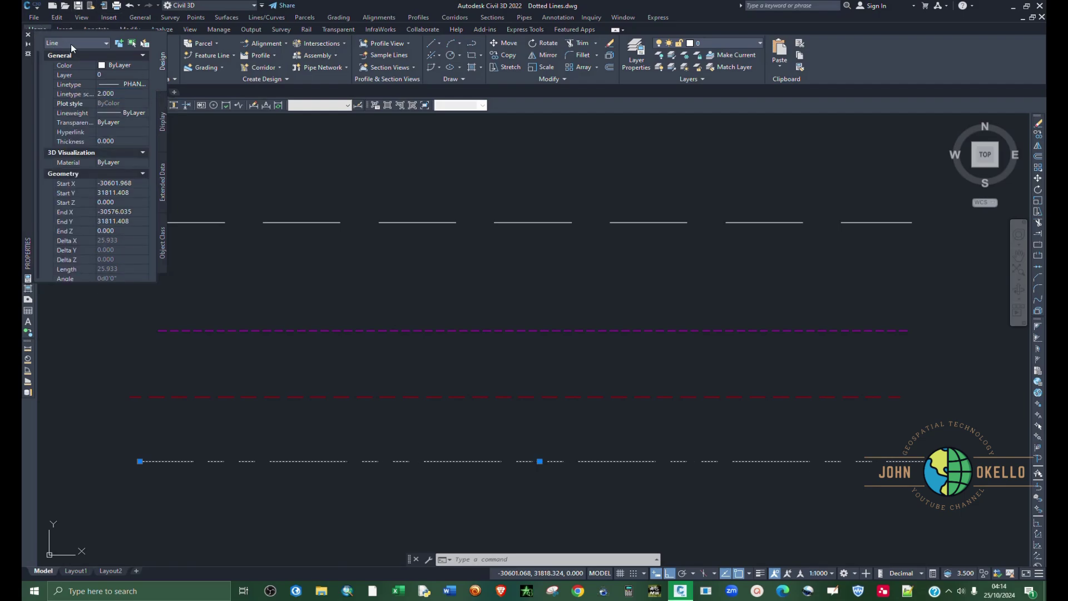
Colour the bottom line Cyan in Properties.
click(102, 67)
click(101, 66)
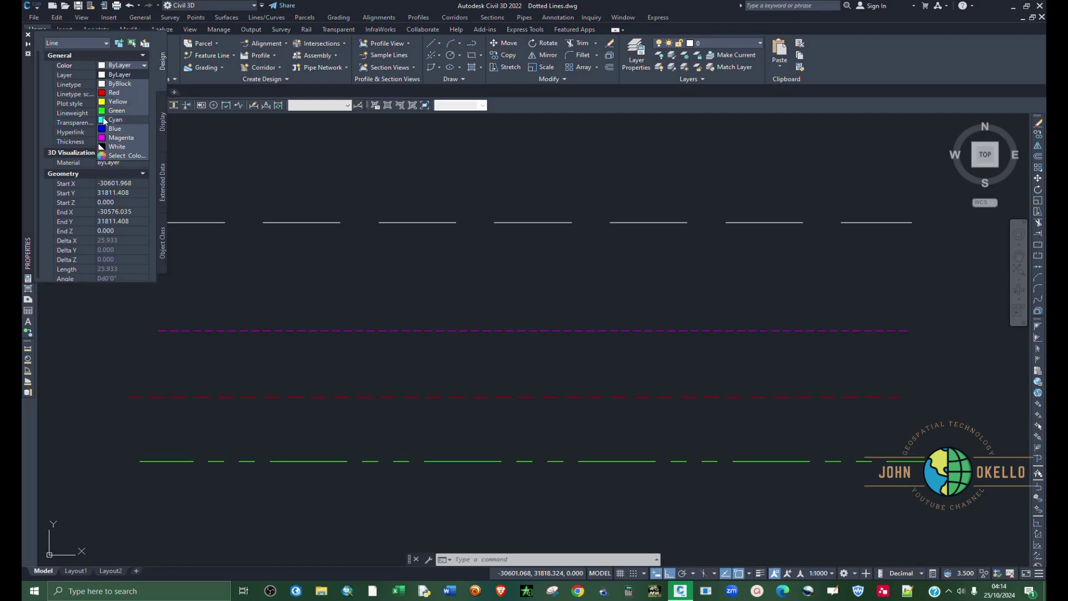
click(103, 121)
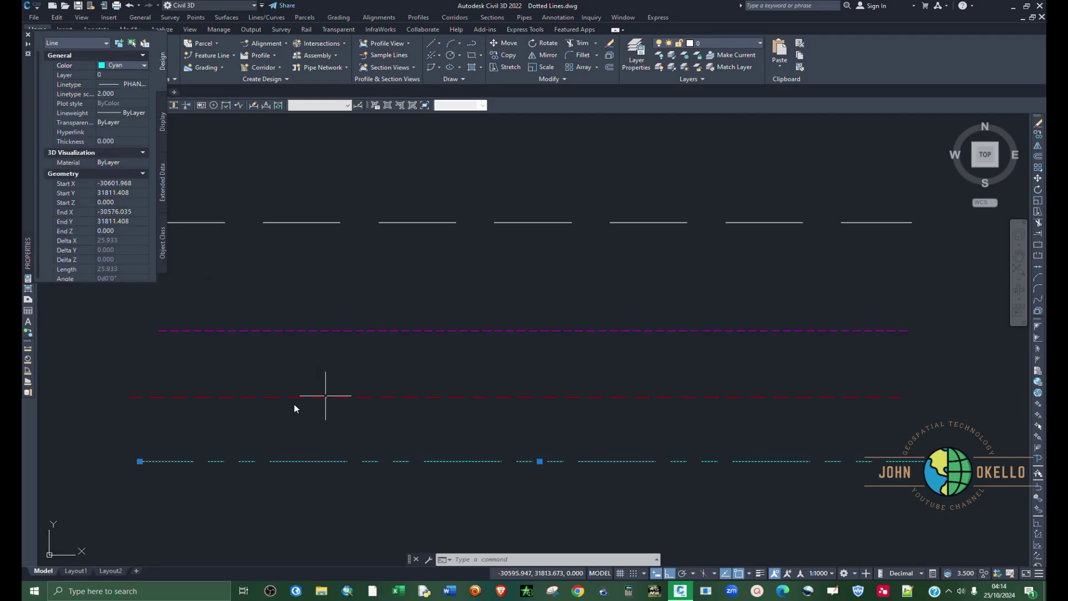
Close the Properties palette to reveal the white, magenta, red and cyan dashed lines.
click(28, 35)
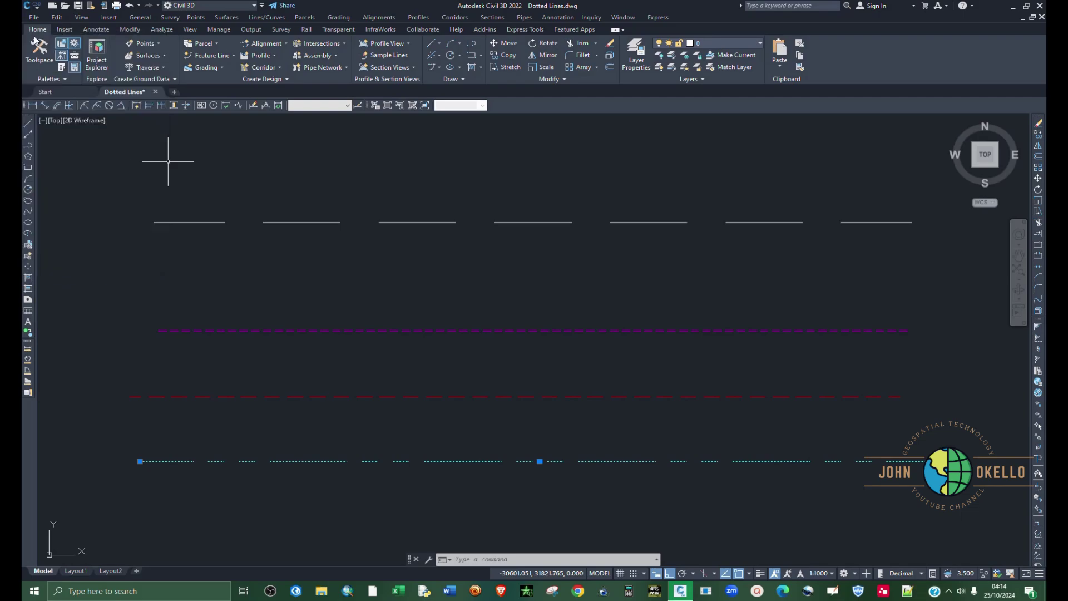